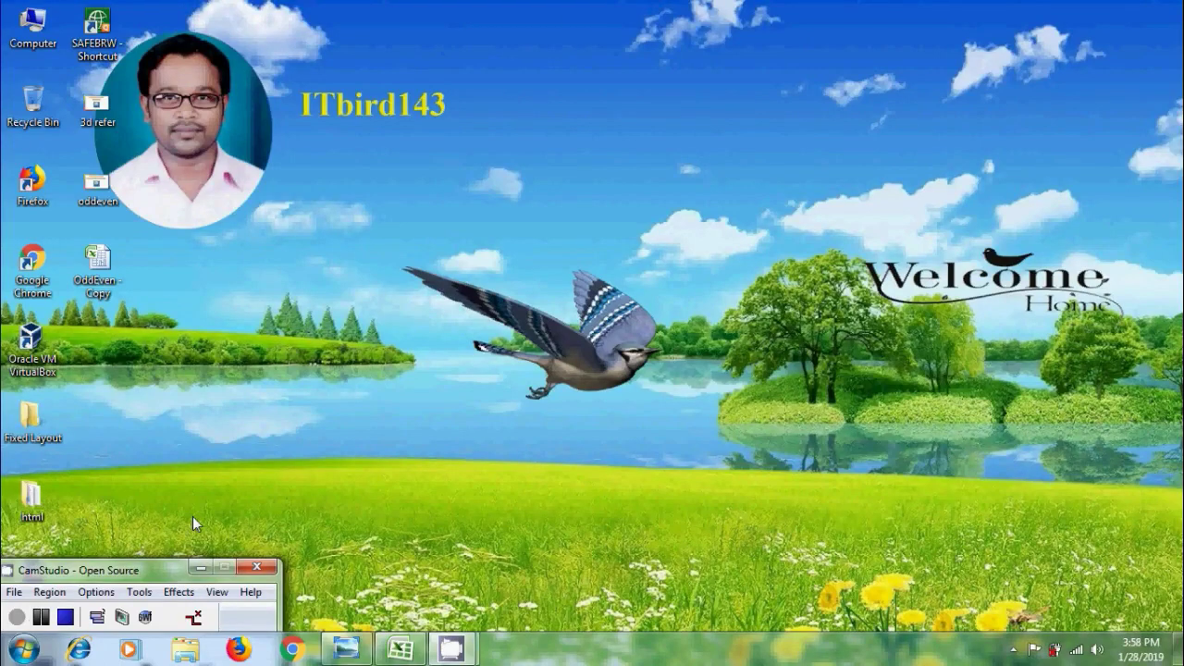
Restore the oddeven title image in Windows Photo Viewer from the taskbar.
left_click(346, 648)
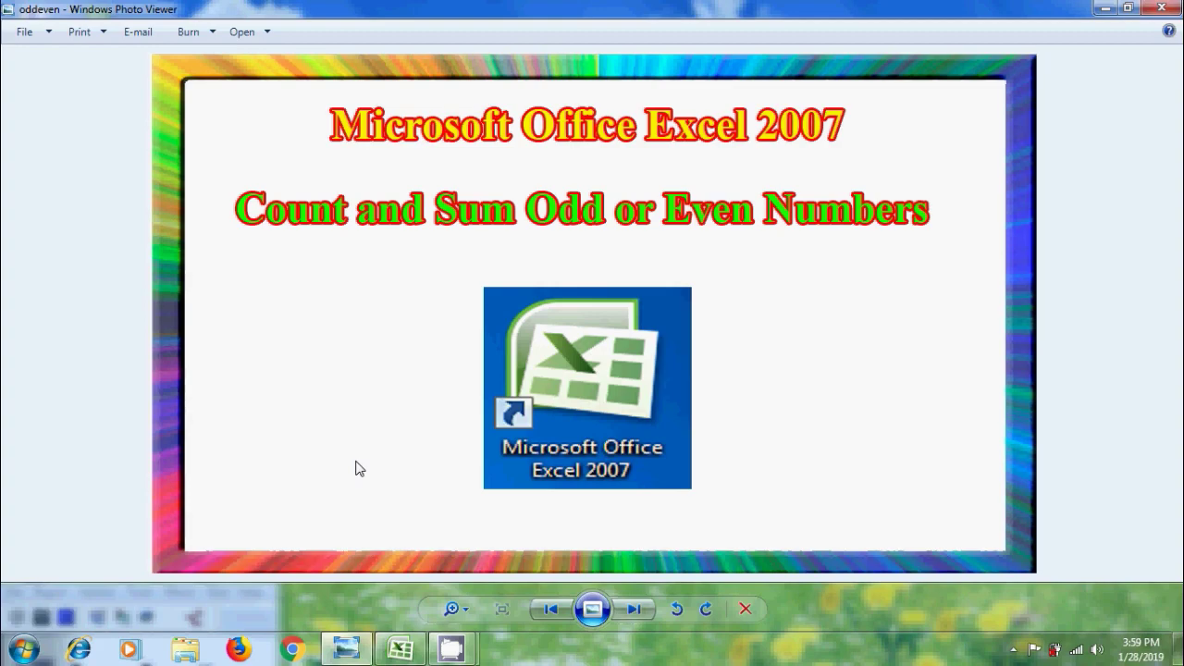
Bring the OddEven - Copy workbook in Excel to the front.
left_click(401, 648)
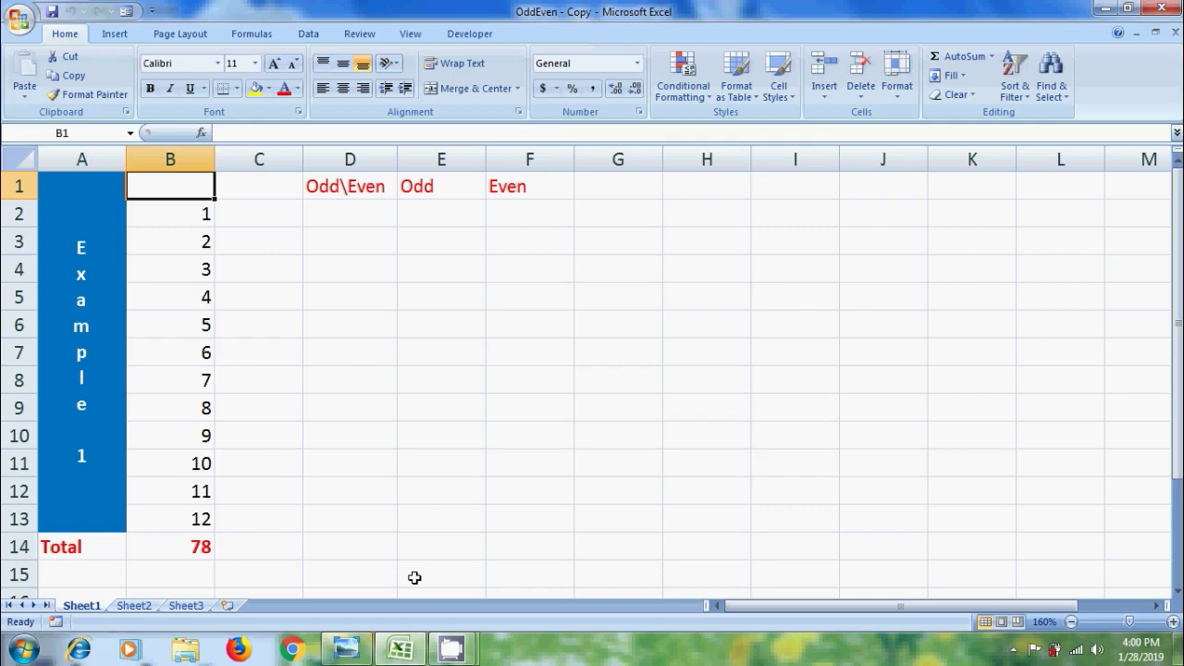
Enter the formula =MOD(B2,2) in cell C2.
left_click(280, 217)
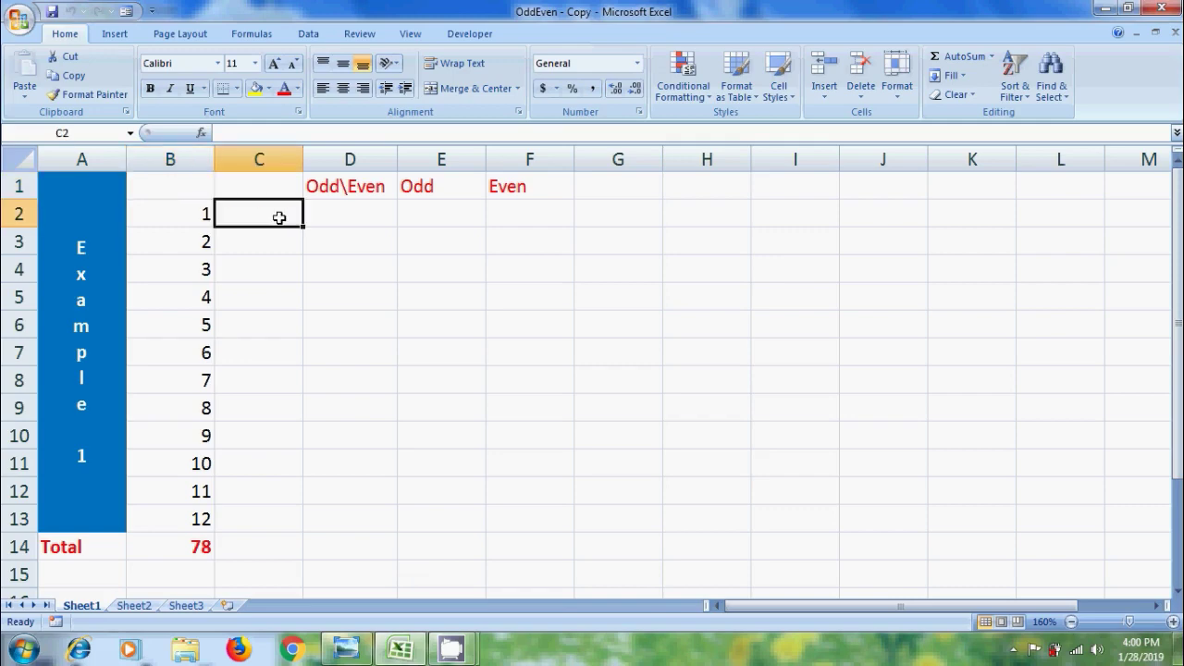
type("=mod")
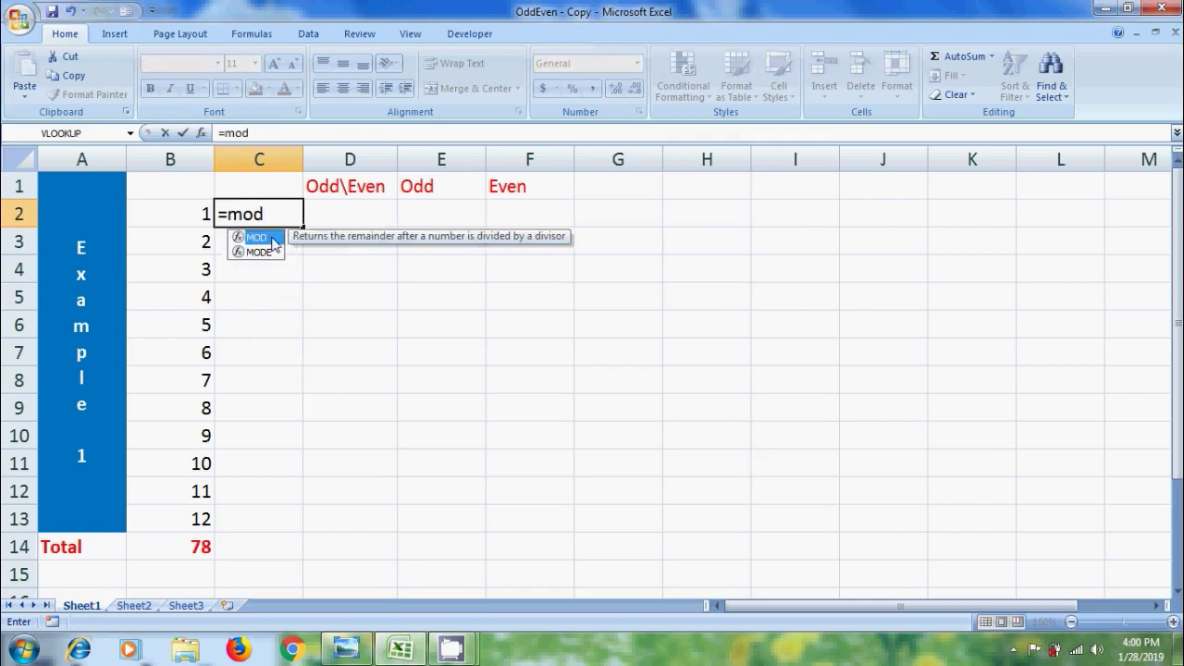
key("Tab")
left_click(176, 213)
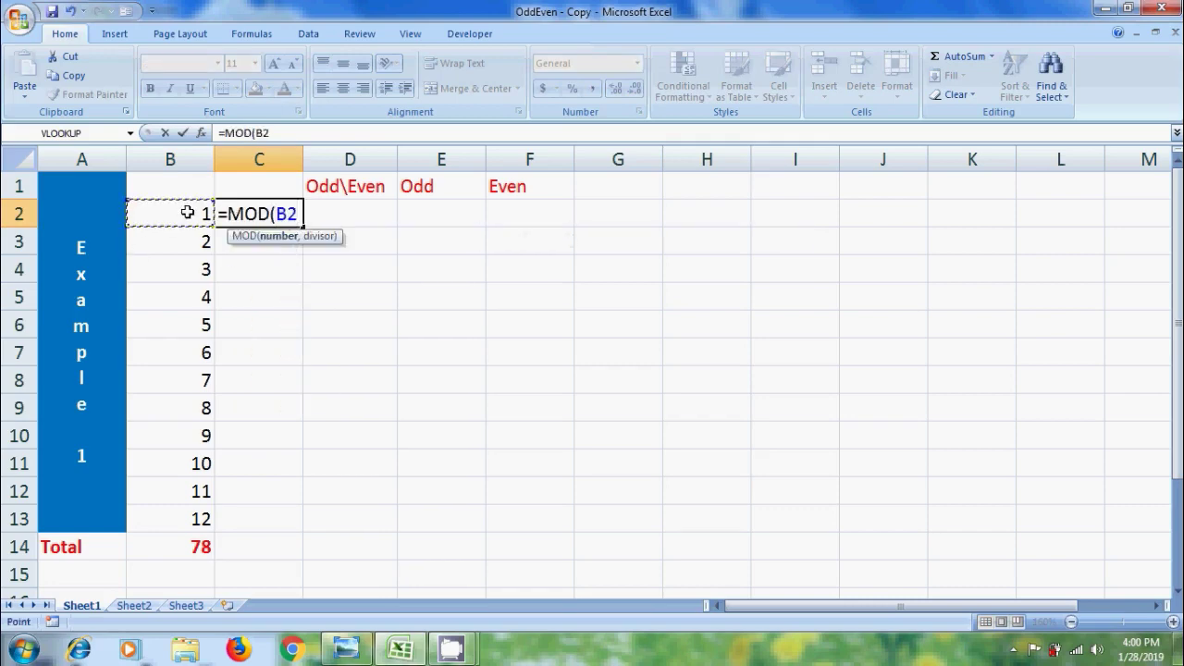
type(",")
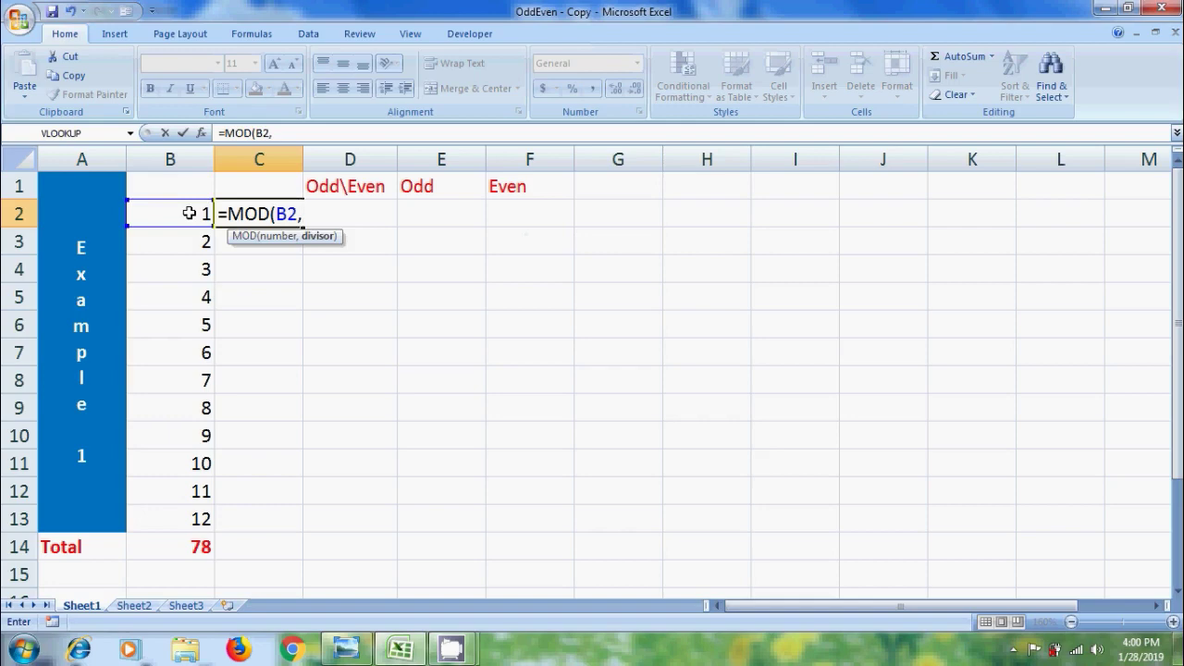
type("2)")
key("Return")
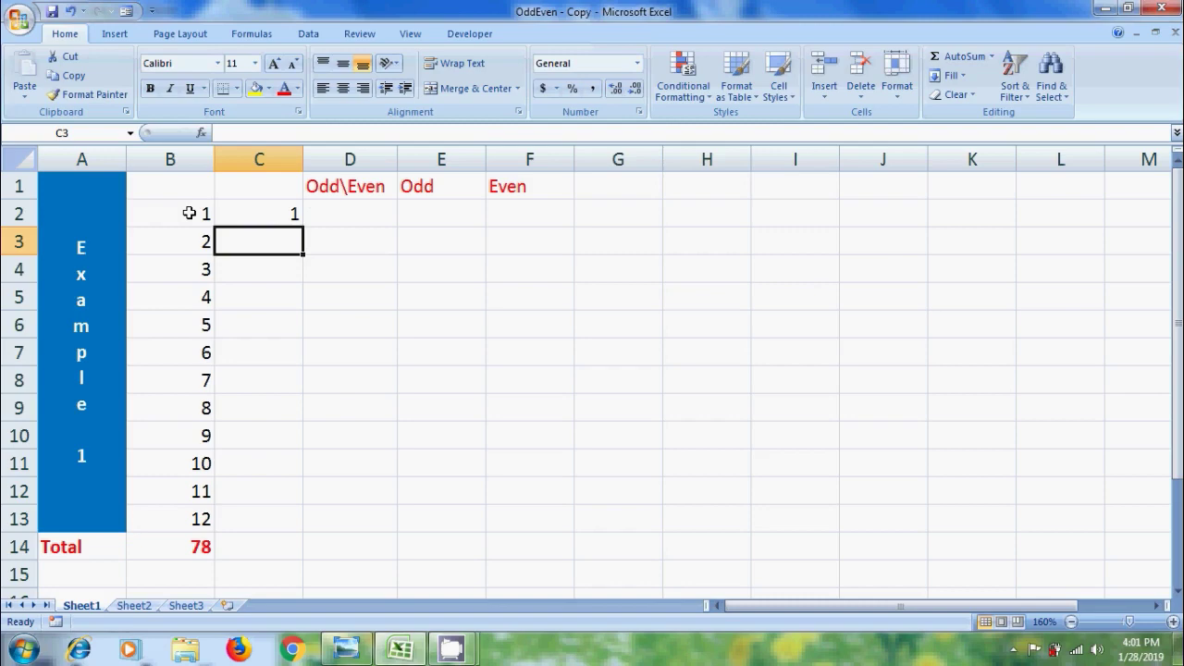
Fill the MOD formula from C2 down through C13.
left_click(270, 216)
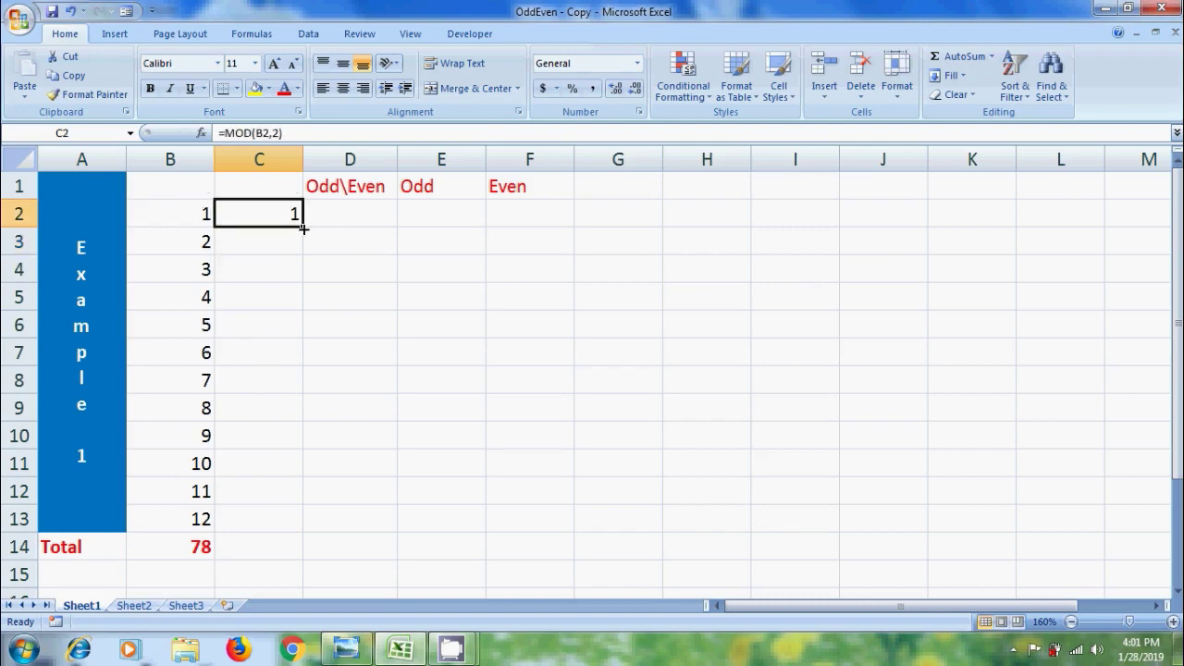
left_click_drag(304, 228, 297, 523)
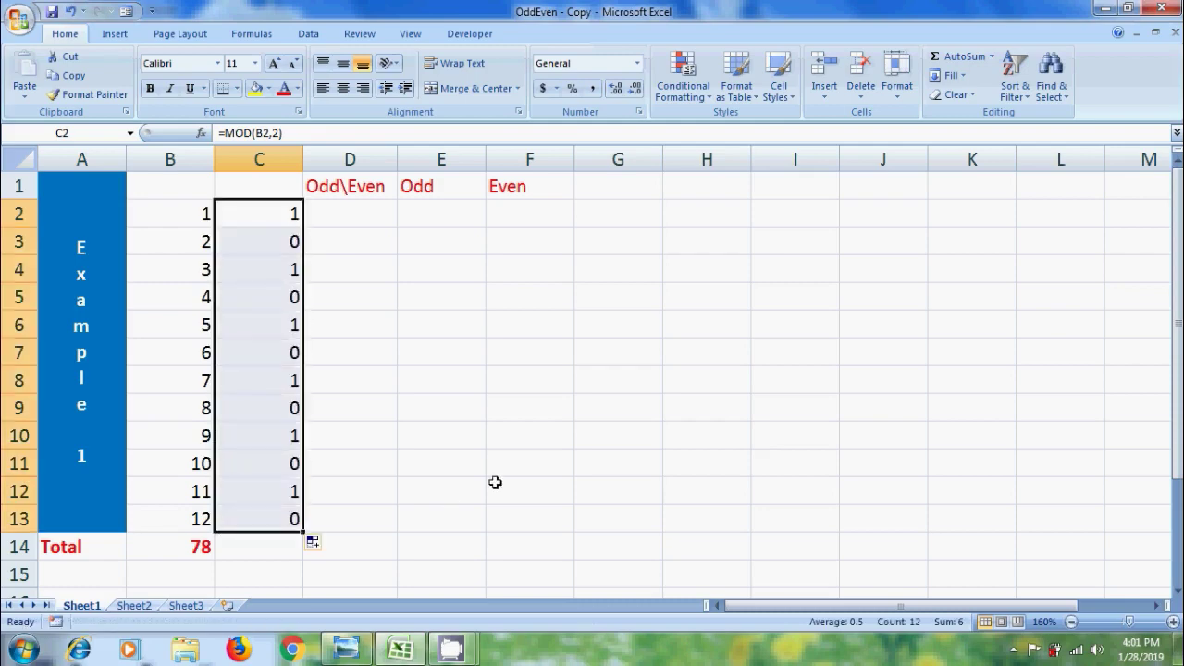
left_click(364, 214)
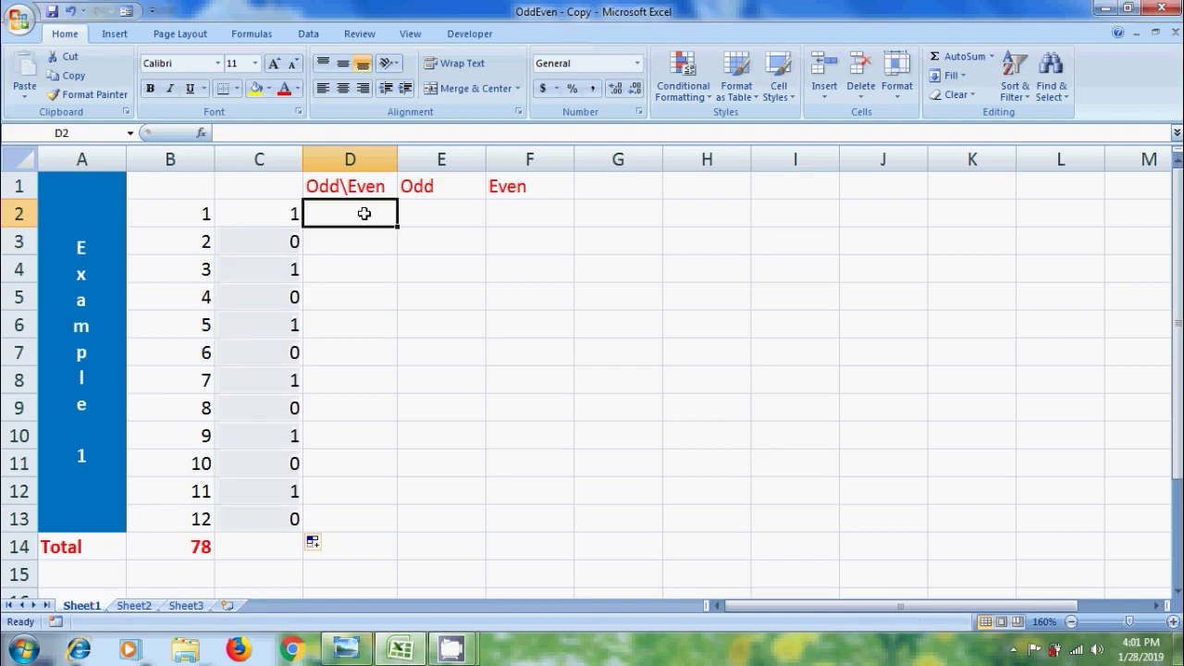
Enter =IF(C2=0,"Even","Odd") in D2 and fill it down to D13.
type("=if")
key("Tab")
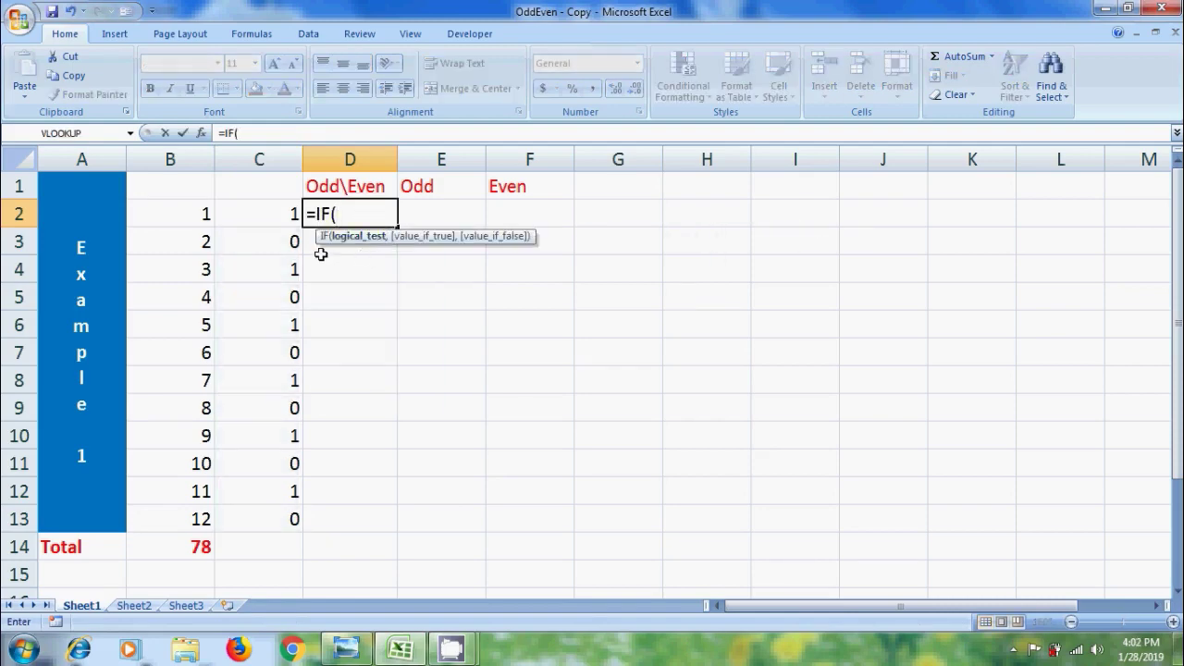
left_click(280, 214)
type("=0")
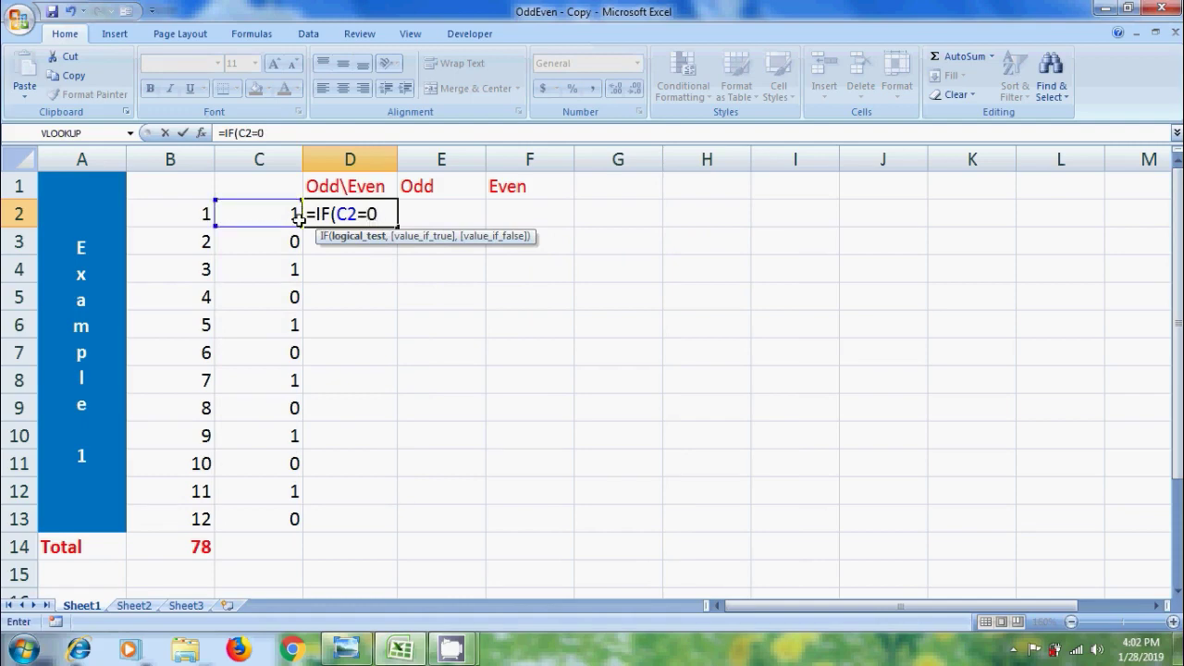
type(",\"")
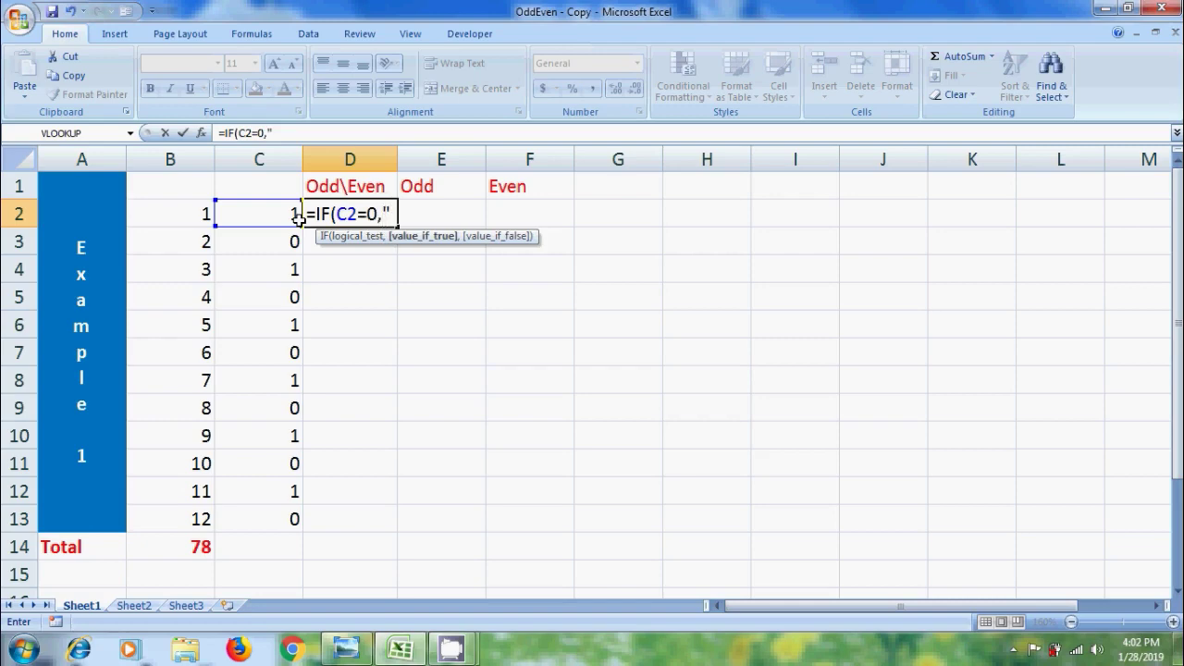
type("Even\",")
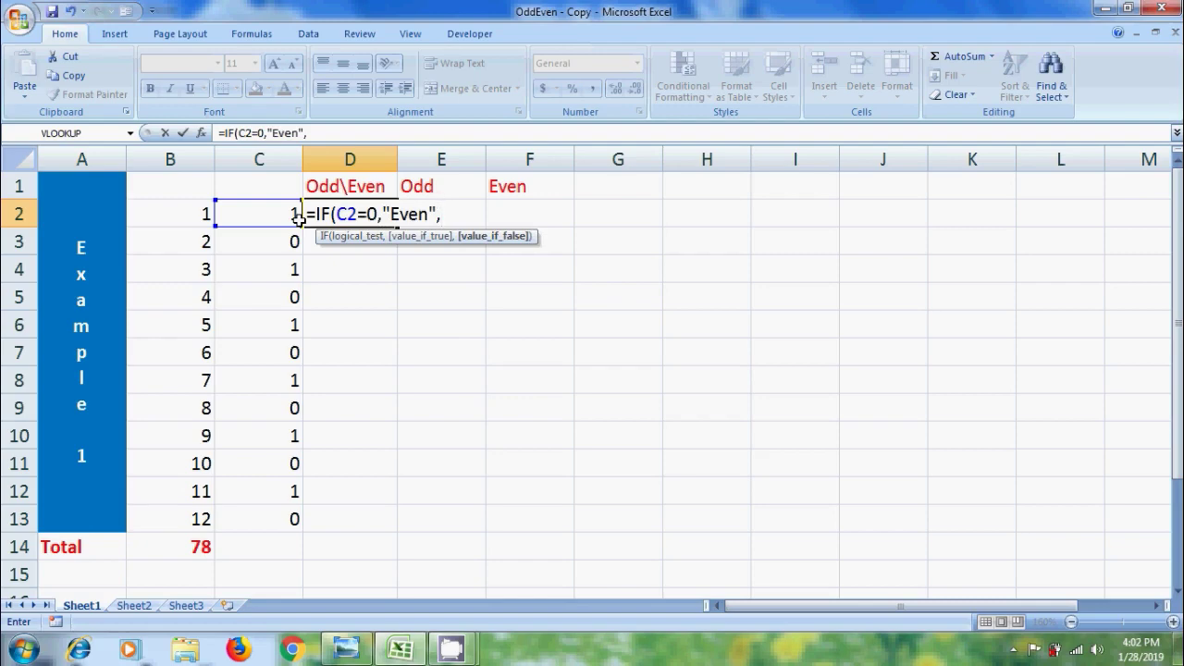
type("\"Odd\")")
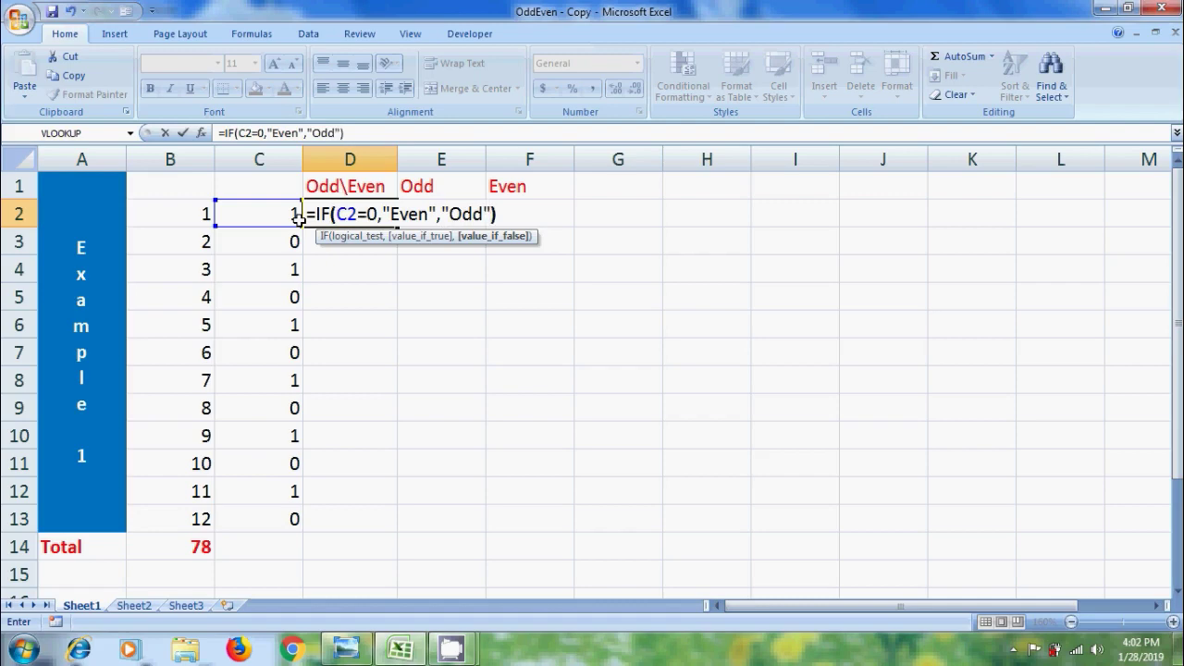
key("Return")
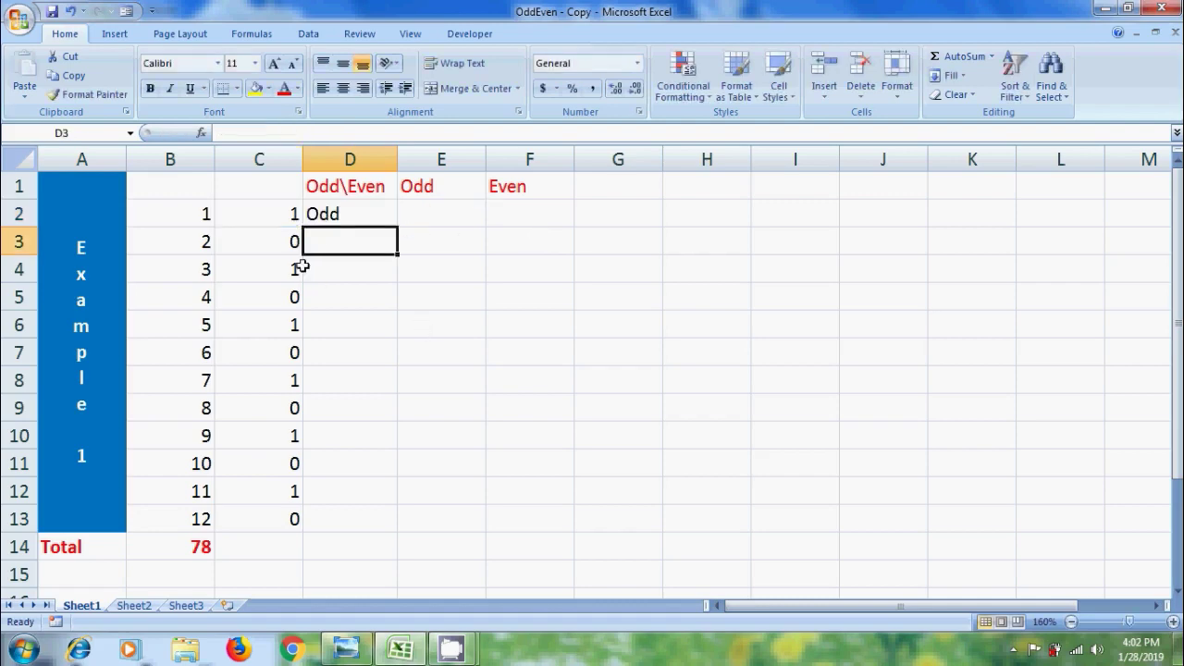
left_click(370, 217)
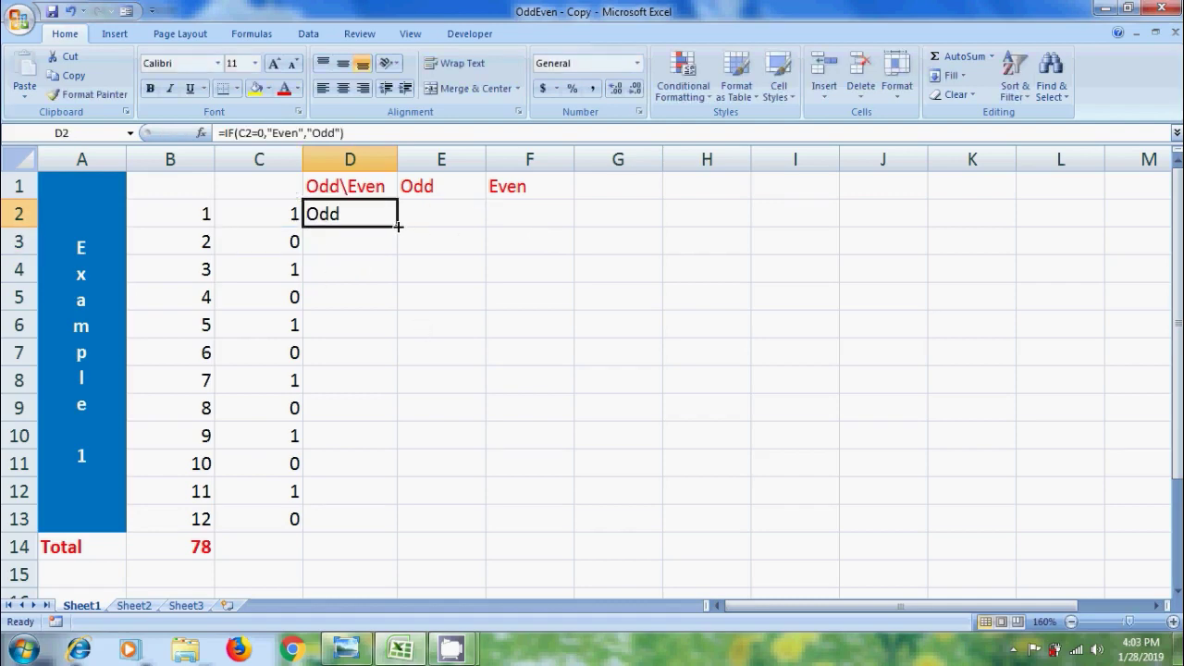
left_click_drag(397, 226, 398, 525)
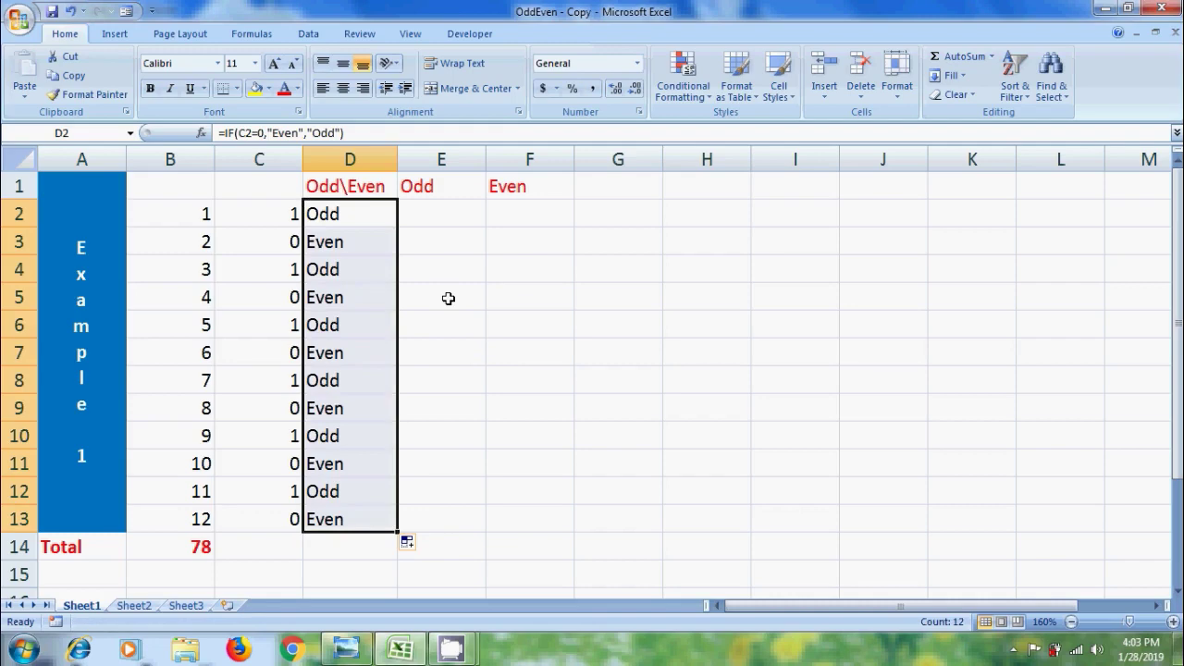
Enter the formula =IF(C2=1,B2,0) in cell E2.
left_click(451, 215)
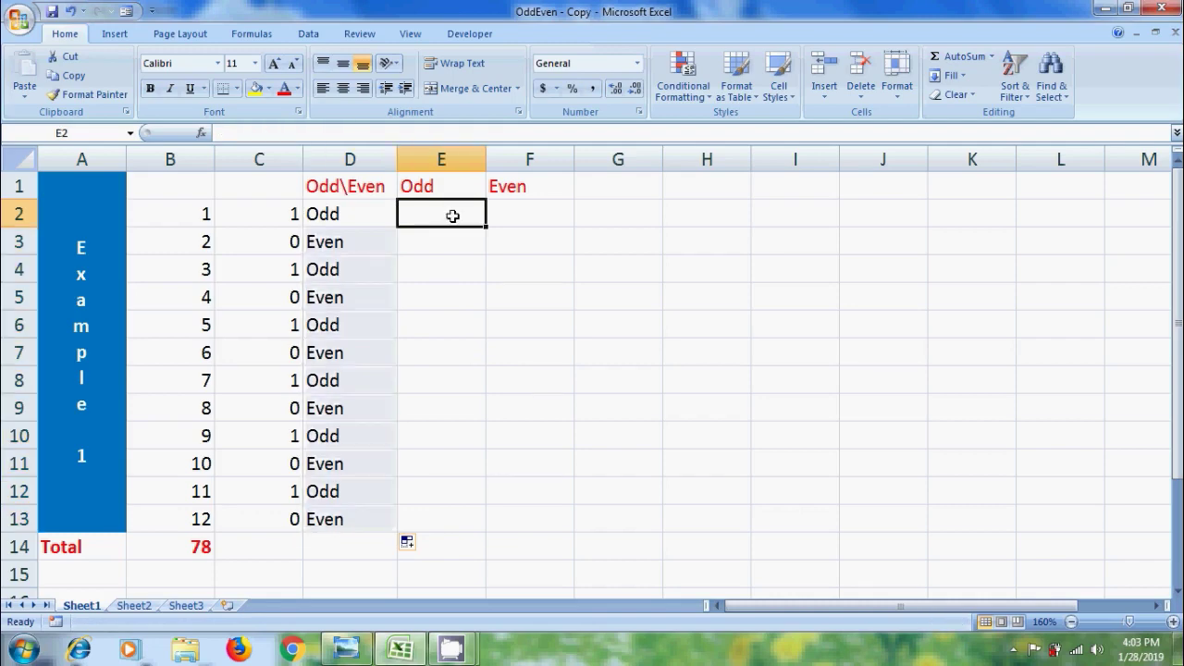
type("=if")
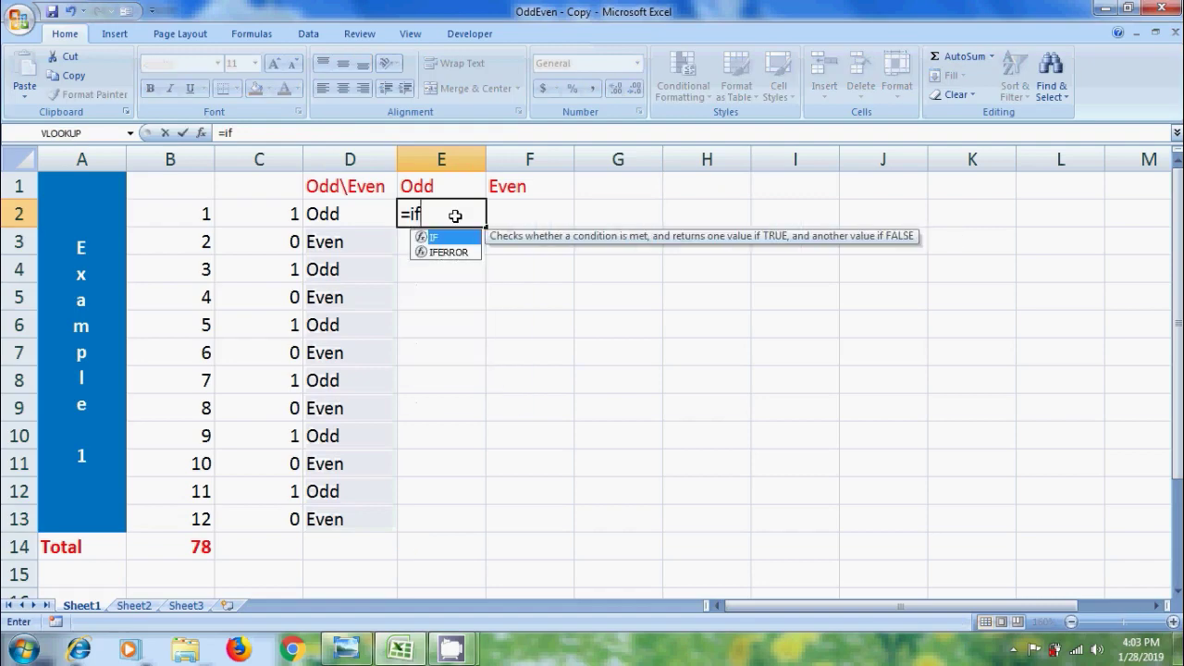
key("Tab")
left_click(276, 216)
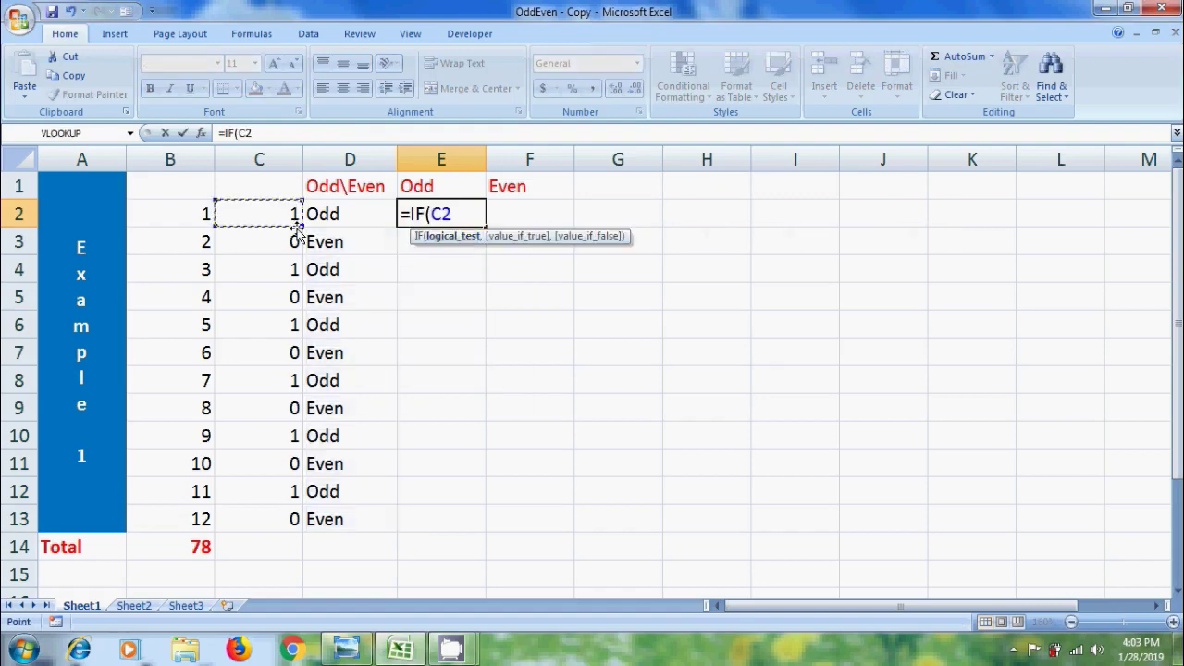
type("=1,")
left_click(192, 214)
type(",")
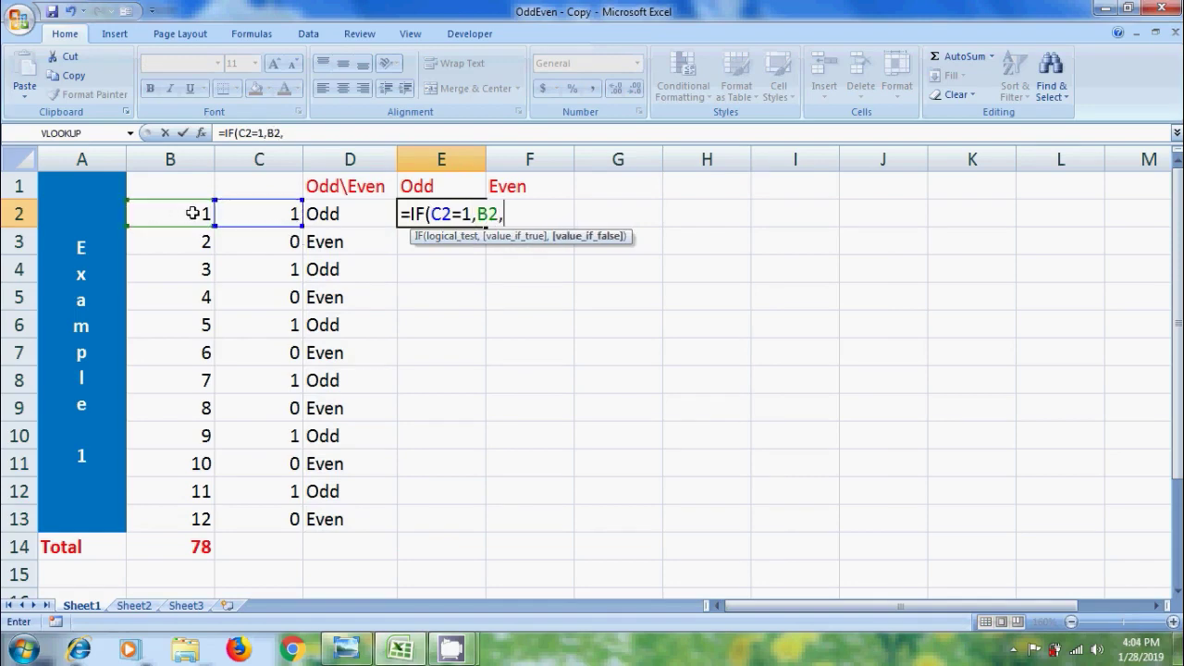
type("0)")
key("Return")
Fill E2's formula down to E13 and check the copies in E4–E12.
left_click(441, 214)
left_click_drag(486, 227, 491, 524)
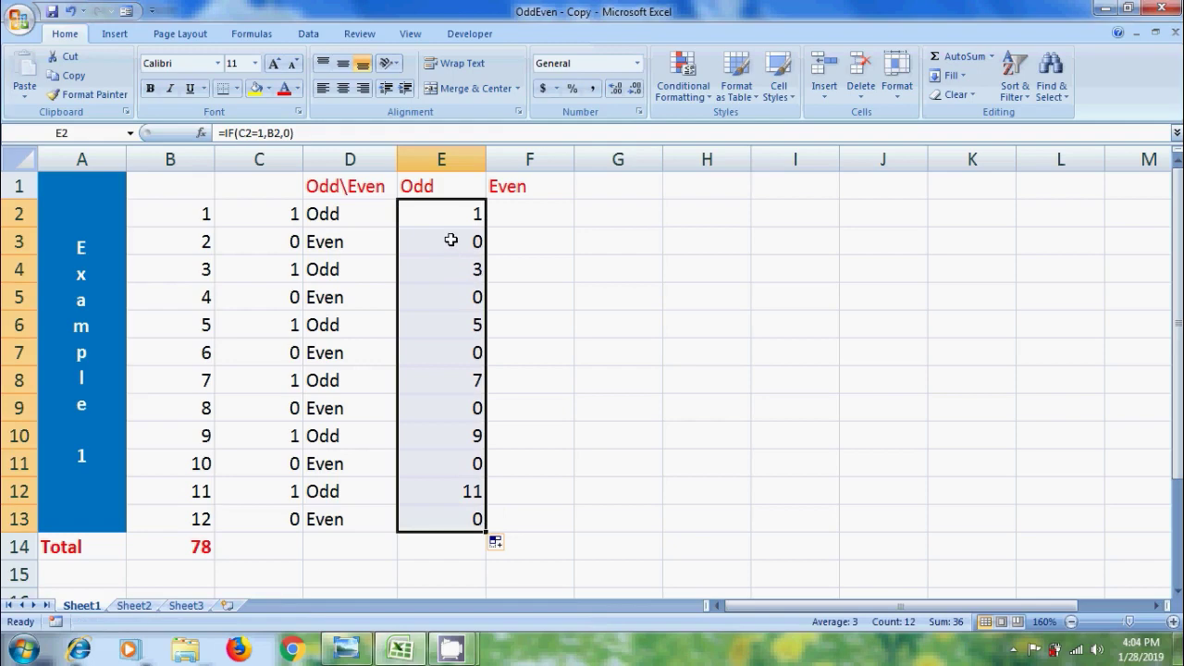
left_click(470, 266)
left_click(473, 322)
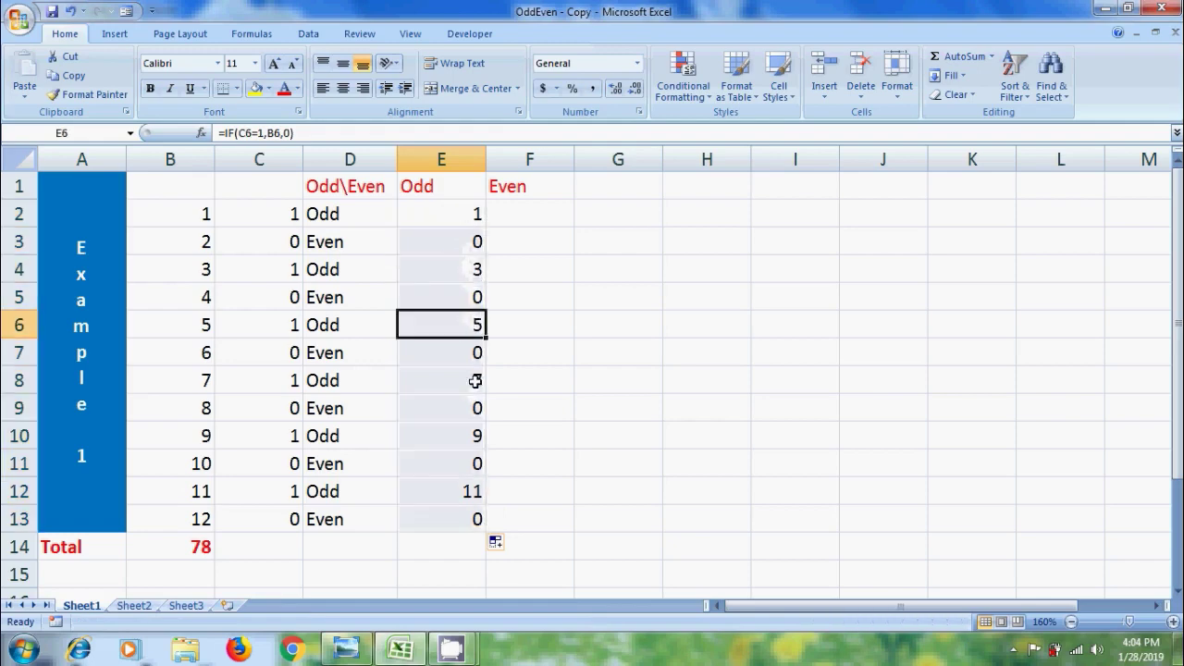
left_click(474, 381)
left_click(469, 439)
left_click(472, 485)
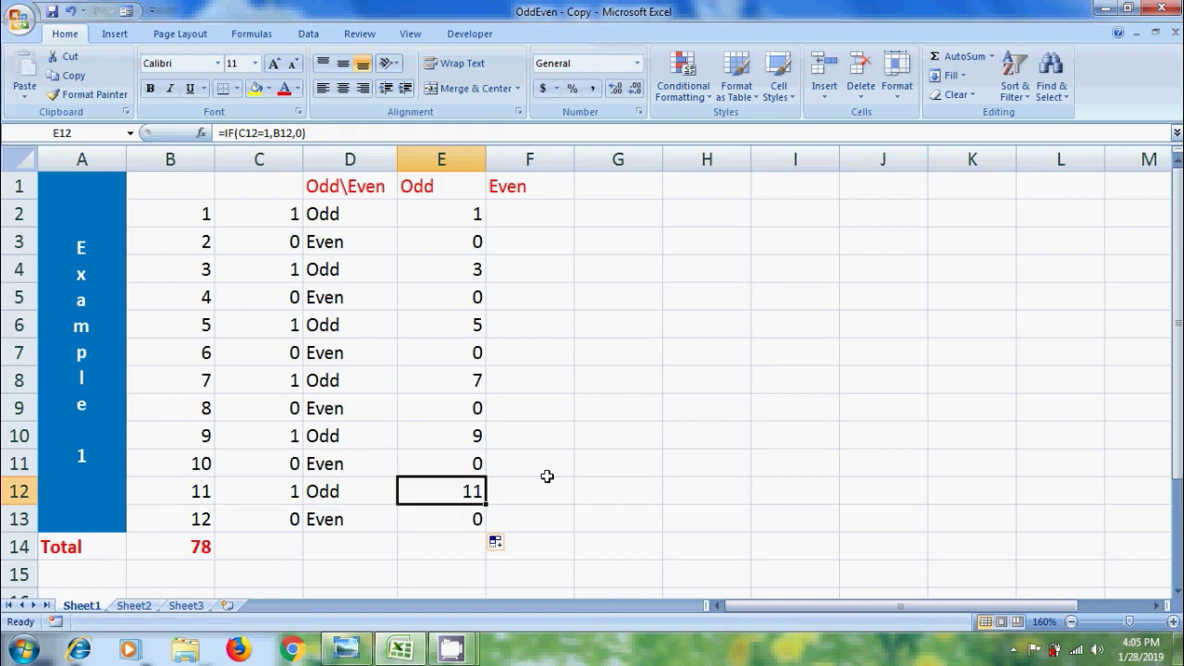
Enter the formula =IF(E2=0,B2,0) in cell F2.
left_click(542, 208)
type("=IF(")
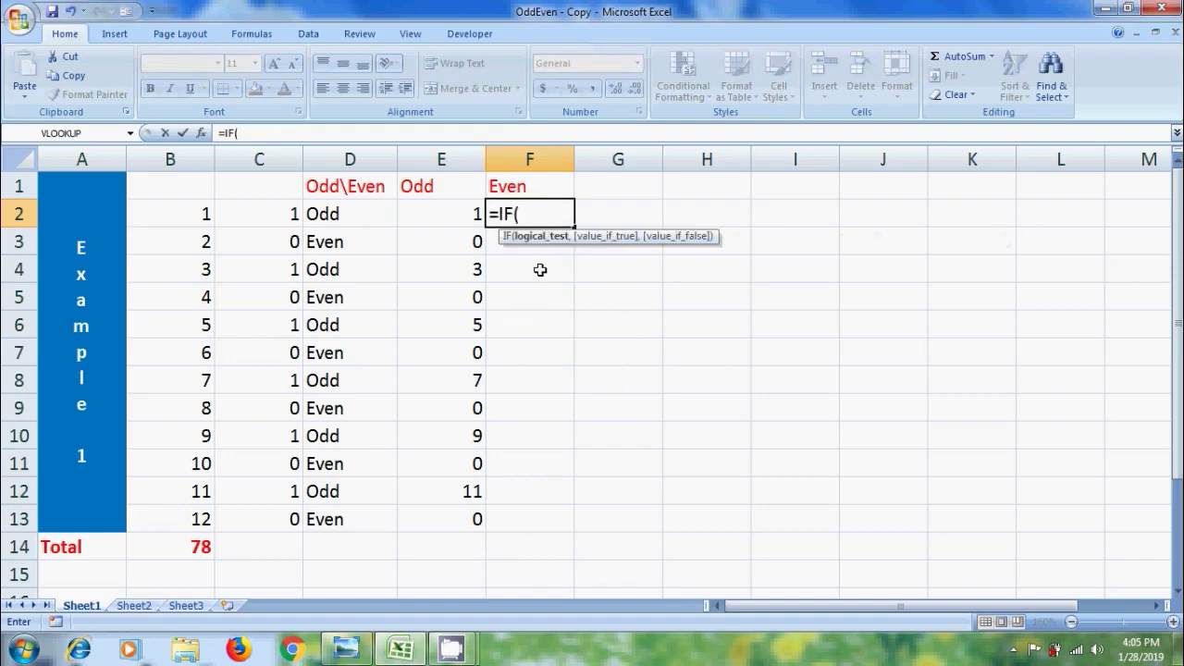
left_click(462, 217)
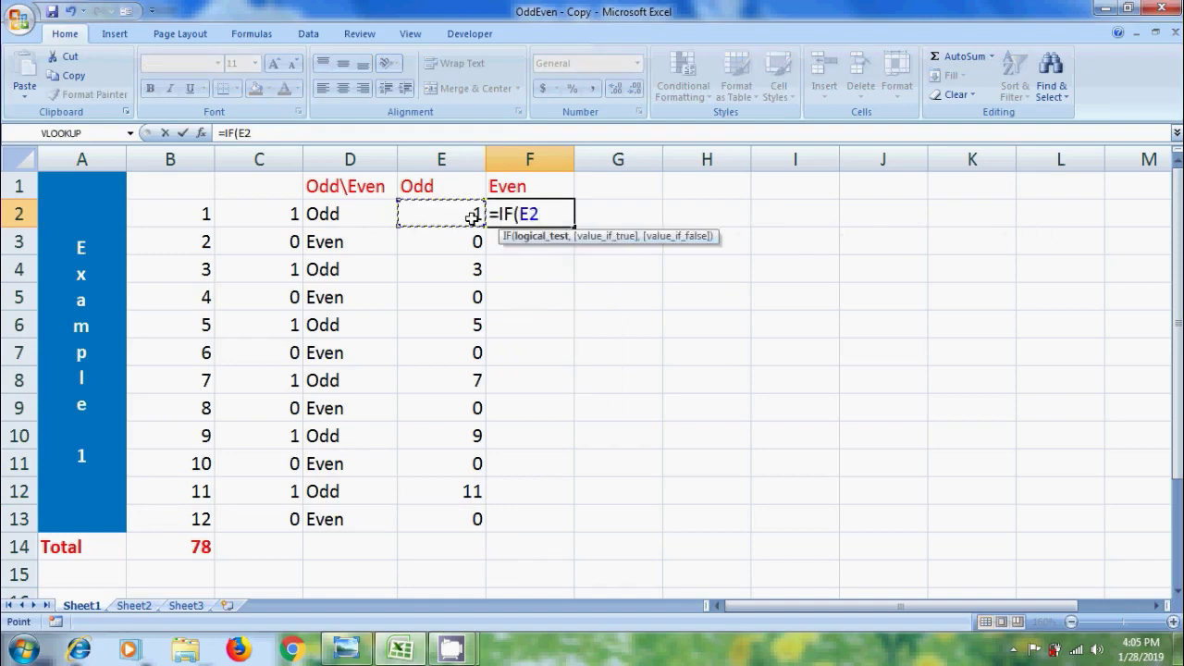
type("=0,")
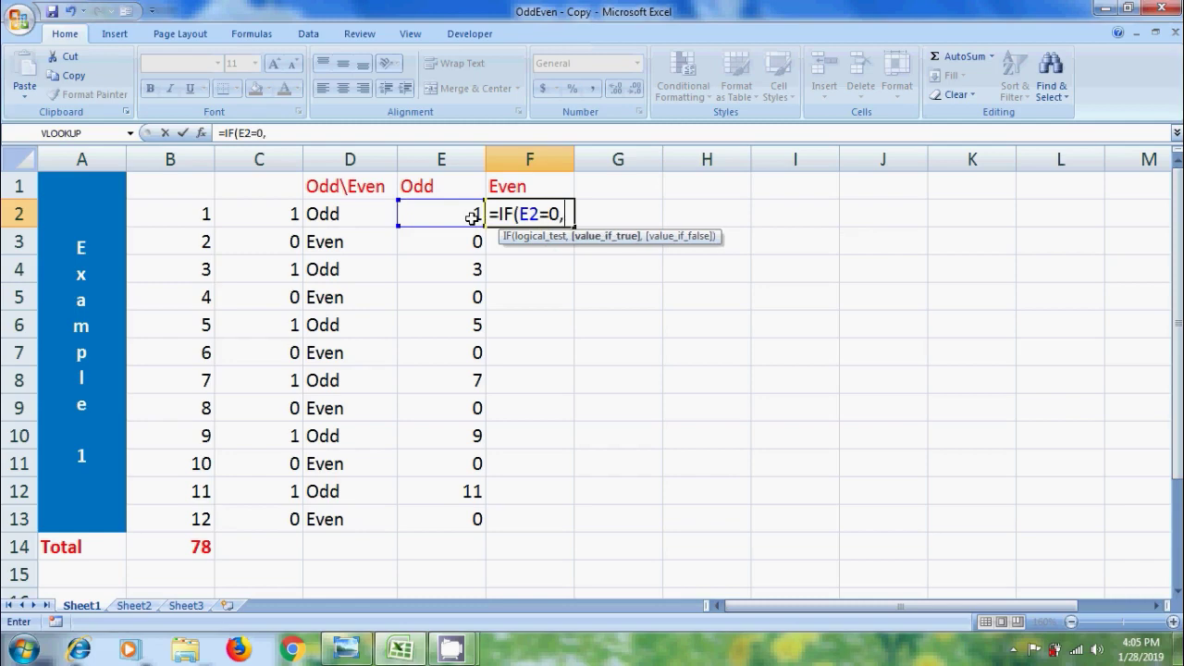
left_click(194, 214)
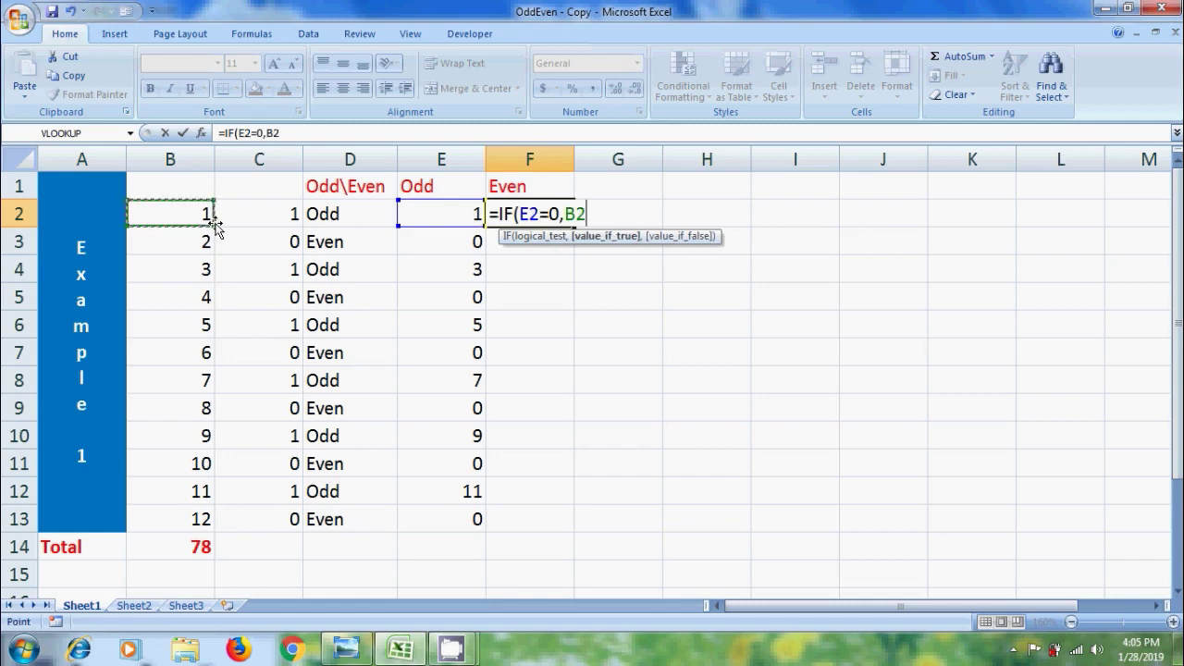
type(",0)")
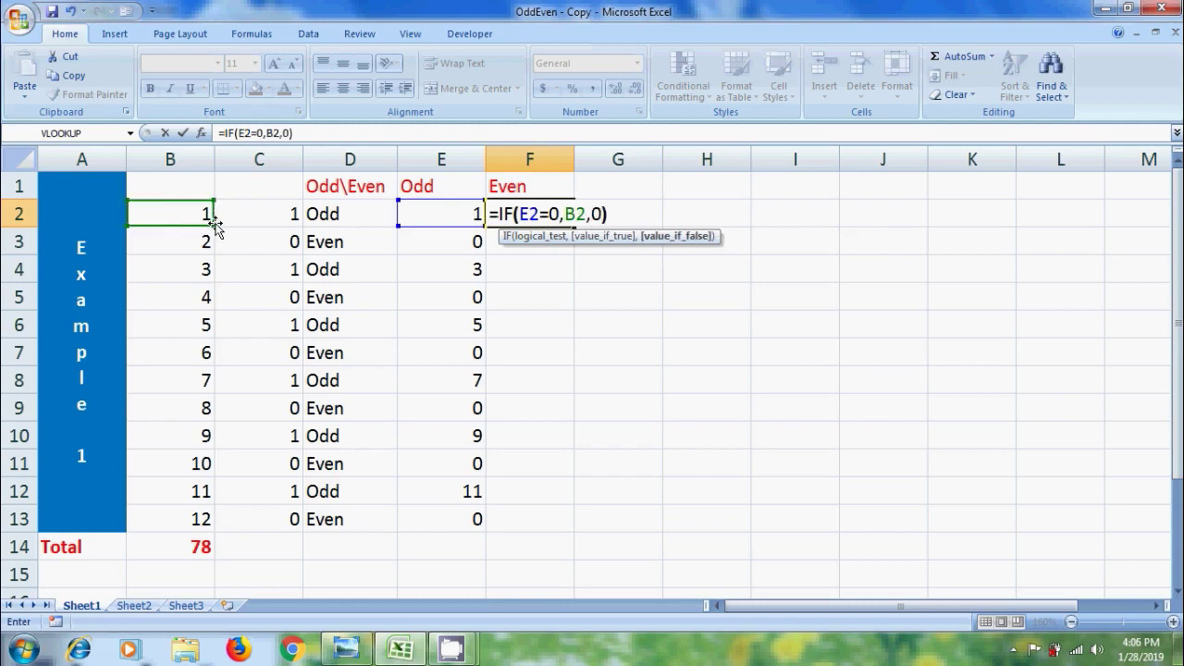
key("Return")
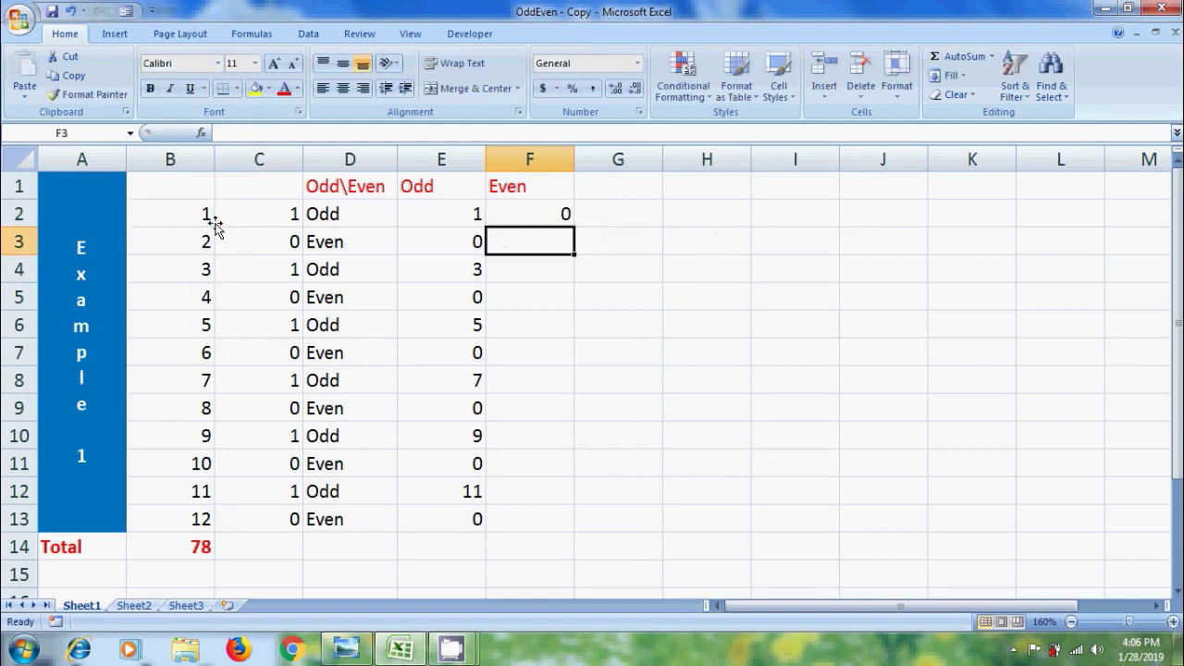
Fill F2's formula down to F13 and check the copied formulas.
left_click(544, 214)
left_click_drag(575, 227, 575, 528)
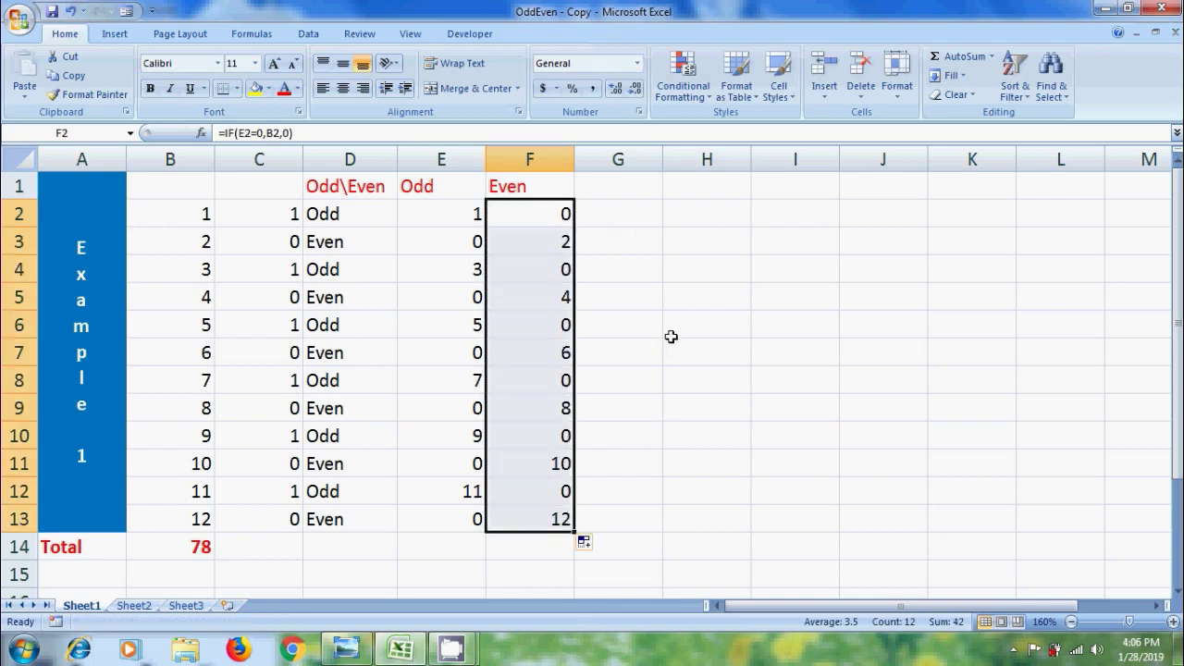
left_click(548, 243)
left_click(556, 294)
left_click(558, 353)
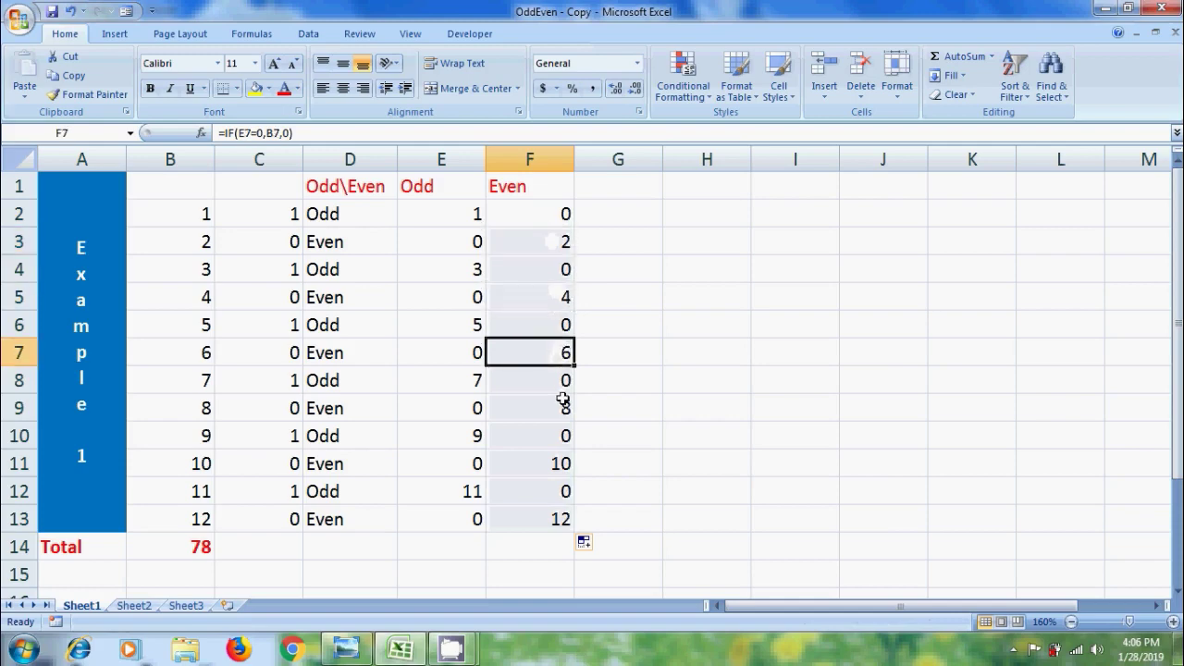
left_click(560, 407)
left_click(566, 464)
left_click(561, 517)
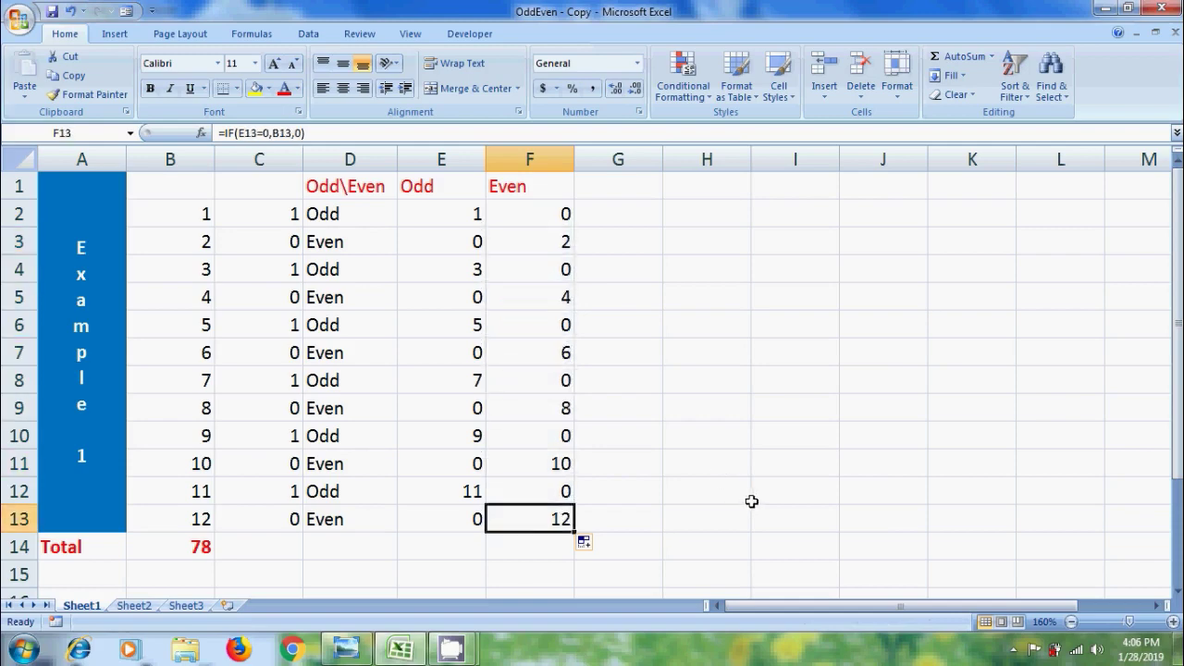
left_click(452, 545)
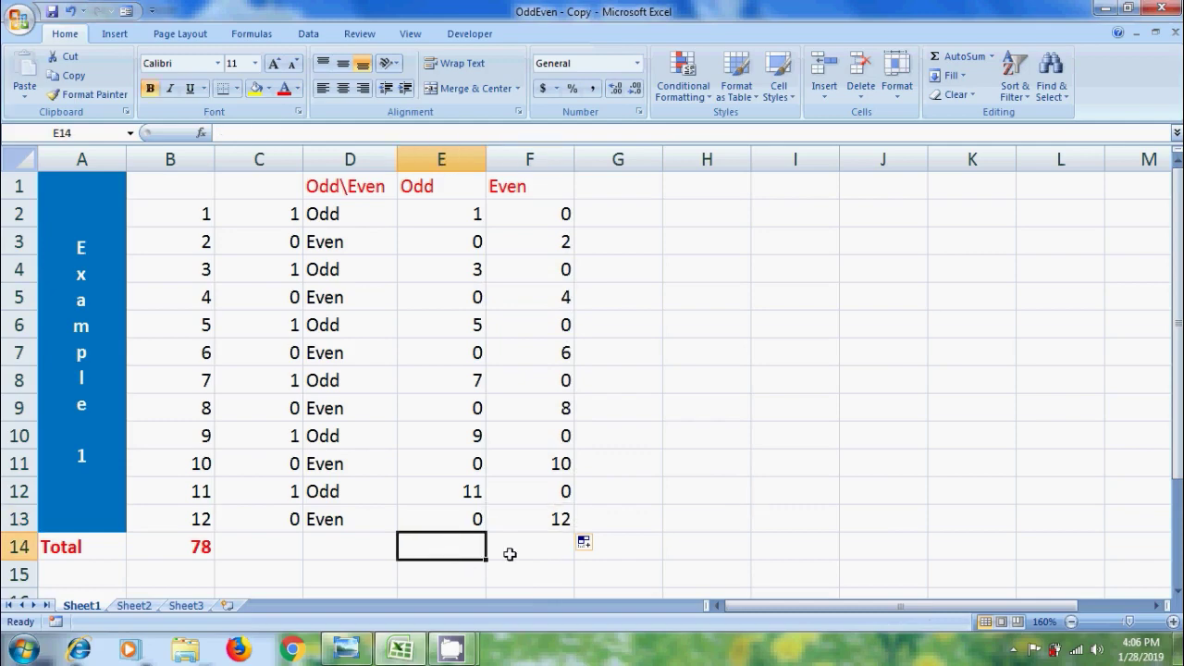
AutoSum the Odd and Even columns in E14 and F14, giving 36 and 42.
left_click(961, 59)
key("Return")
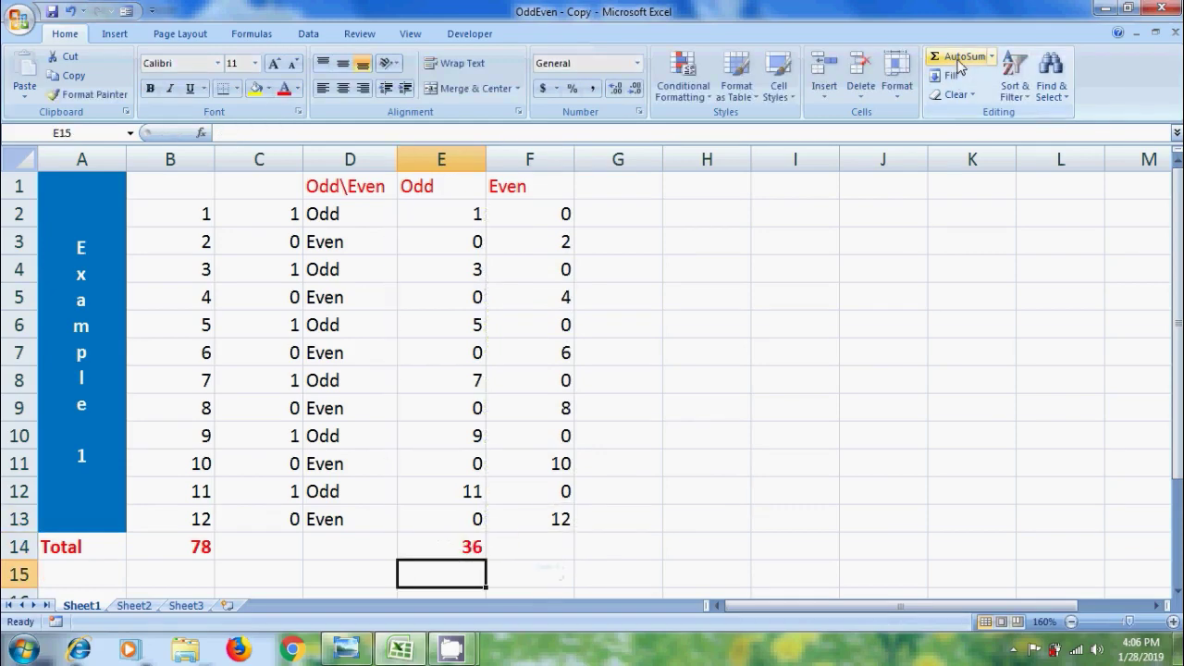
left_click(559, 545)
left_click(963, 57)
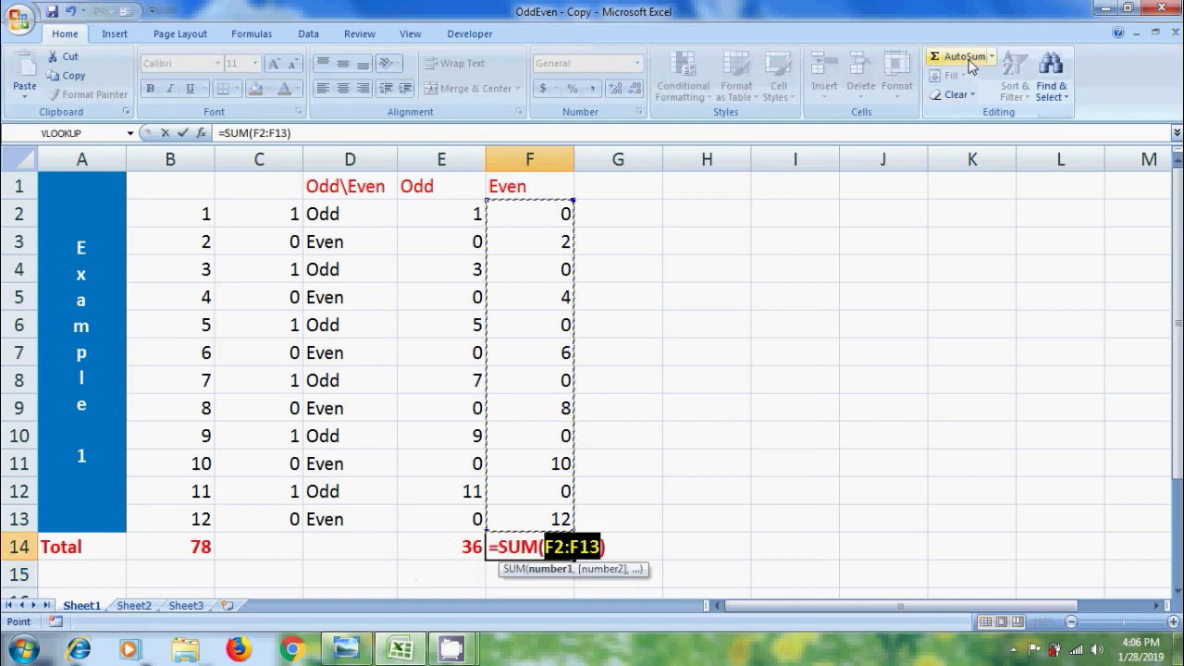
key("Return")
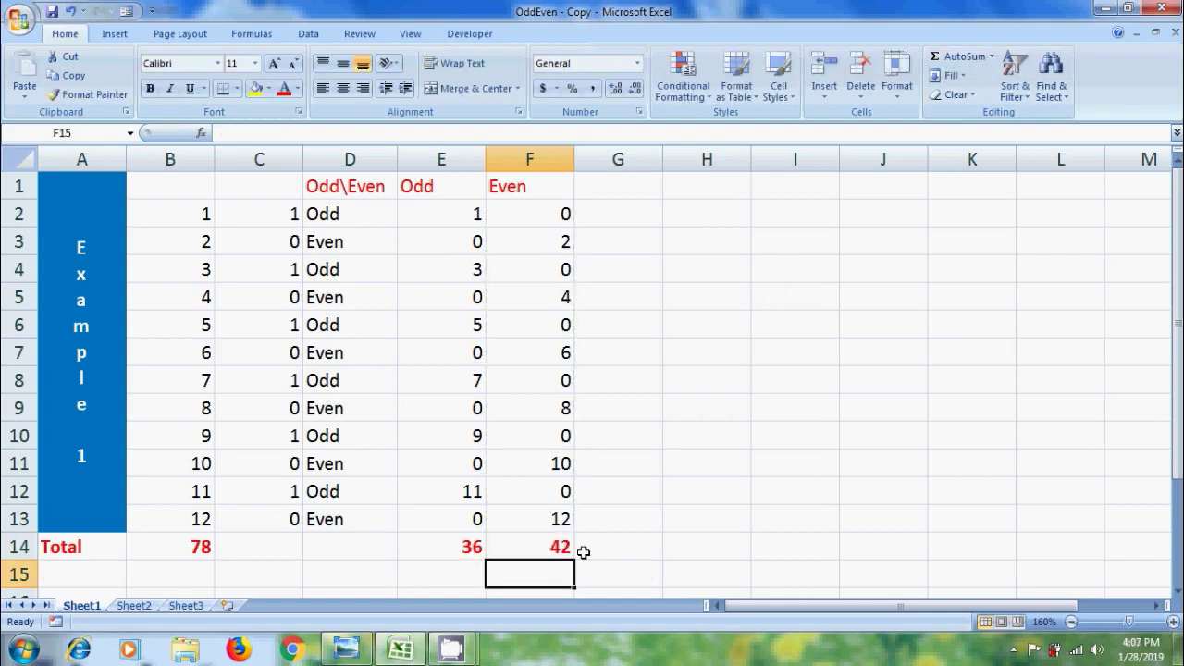
Enter =SUM(E14:F14) in G14 to get the check total of 78.
left_click(629, 547)
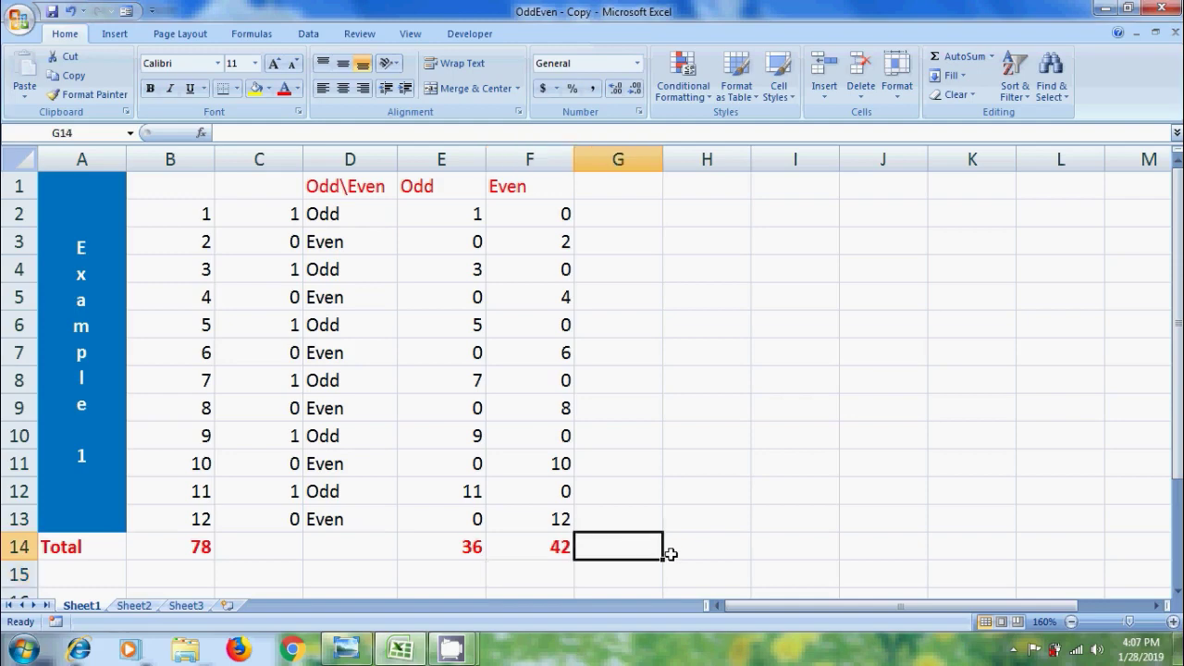
type("=sum")
key("Tab")
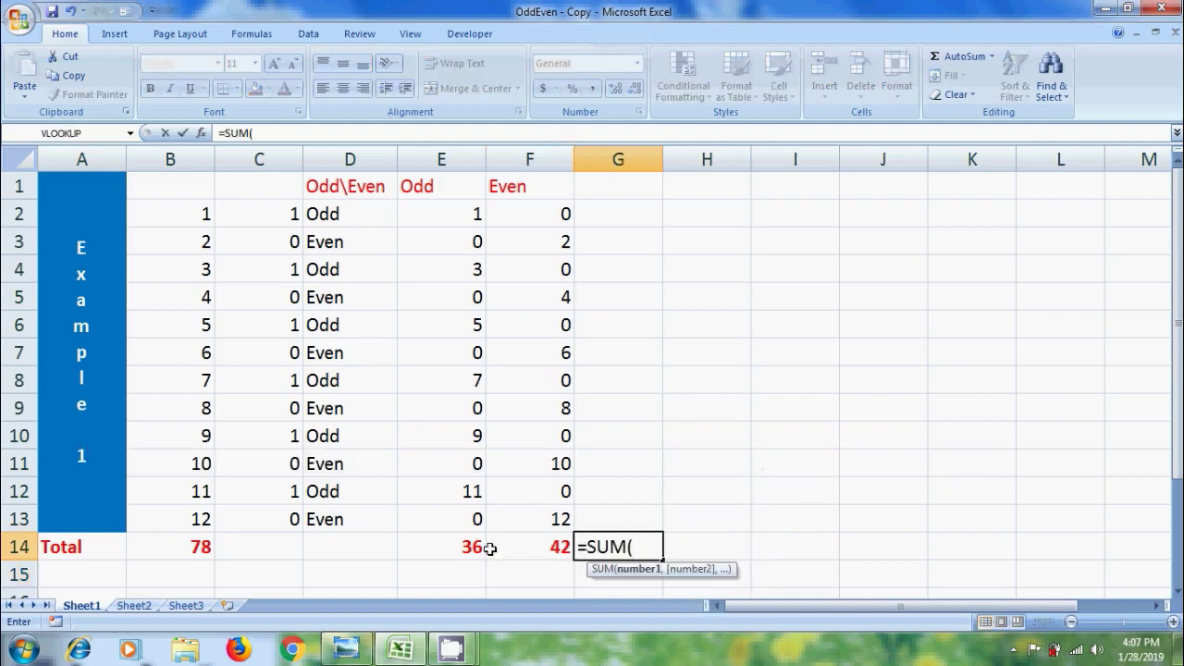
left_click(474, 547)
left_click(526, 547, "shift")
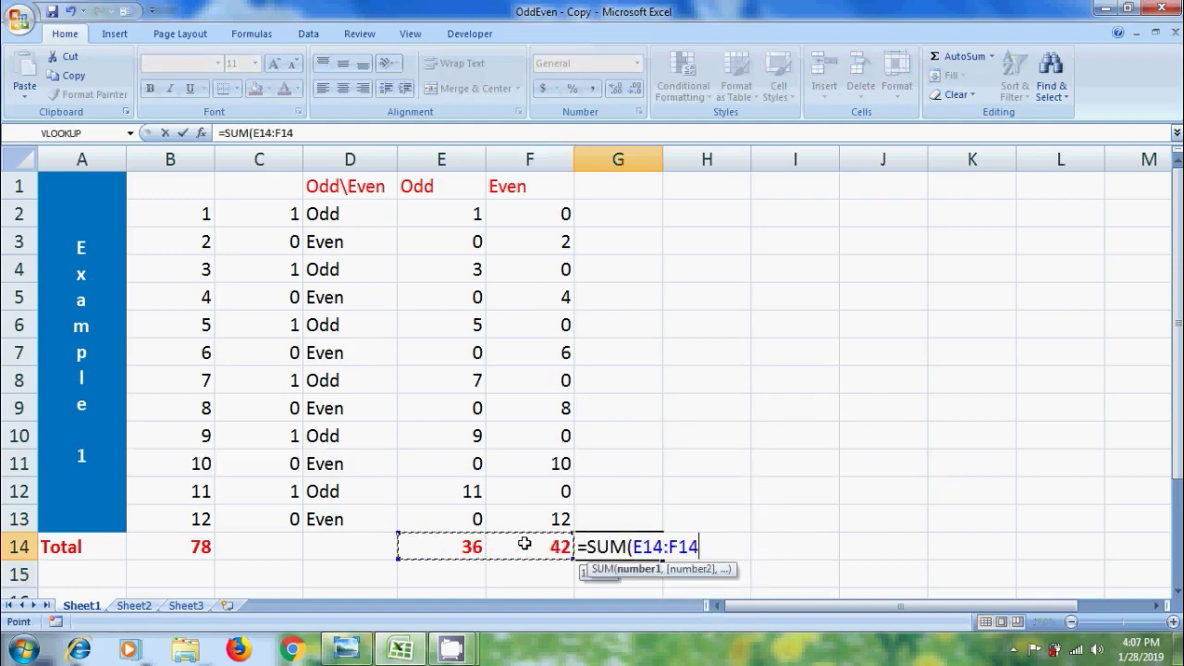
key("Return")
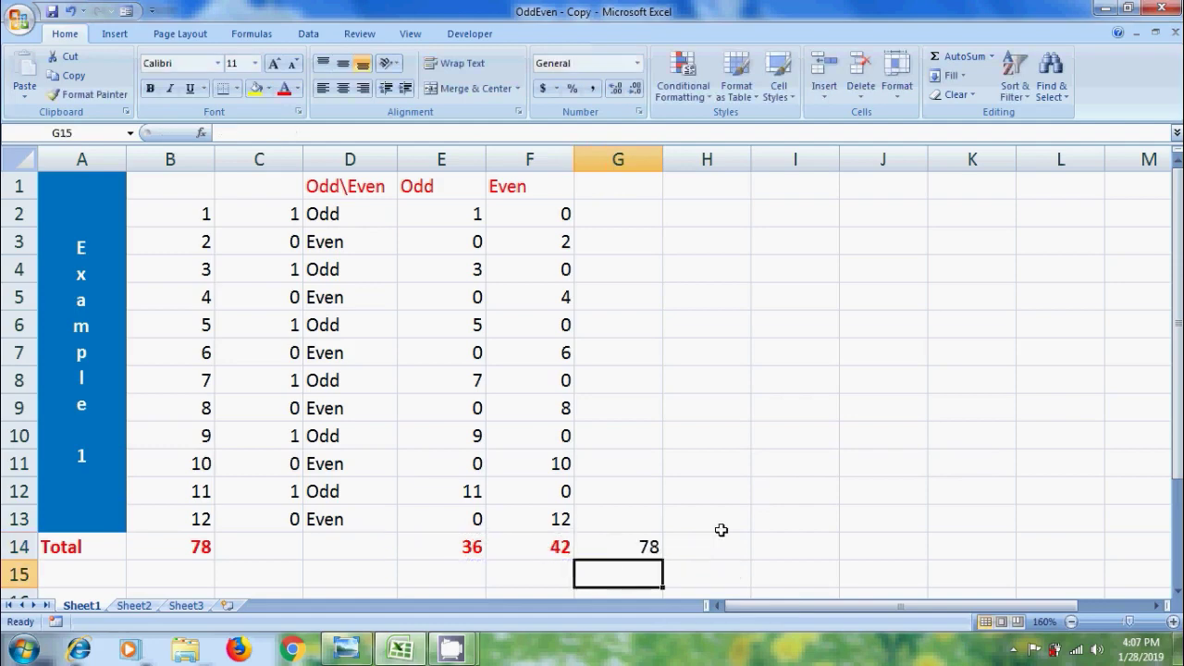
On Sheet2, enter =SUMPRODUCT((MOD(A2:D7,2)<>0)+0) in F3, counting 13 odd numbers.
left_click(134, 605)
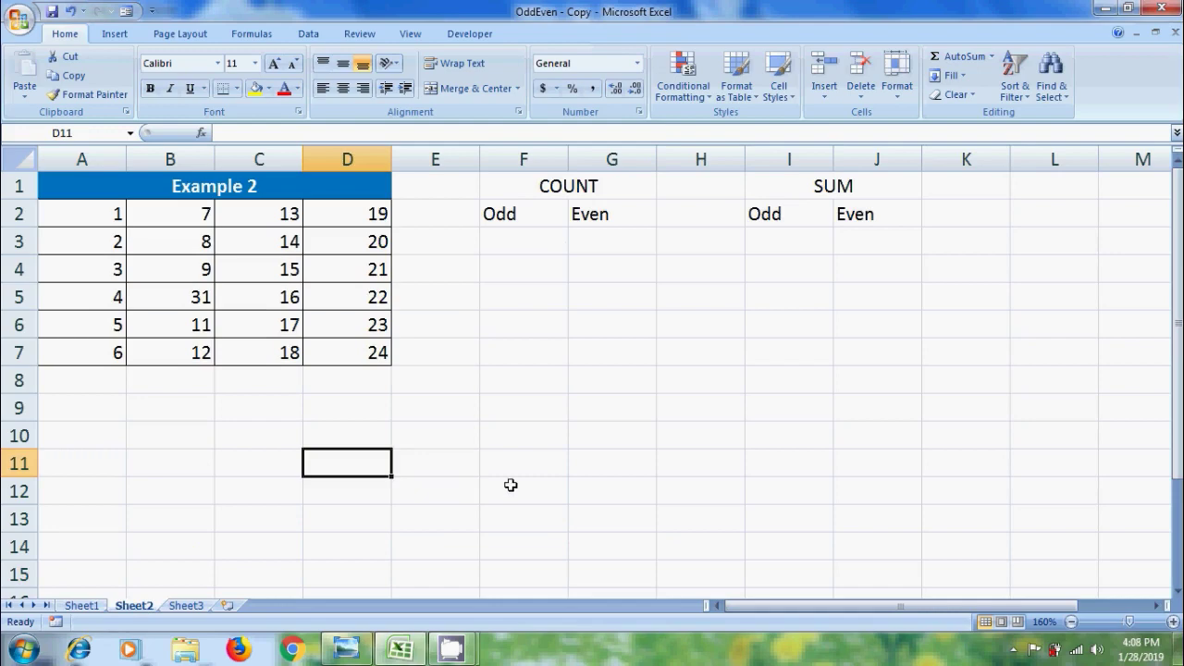
left_click(535, 245)
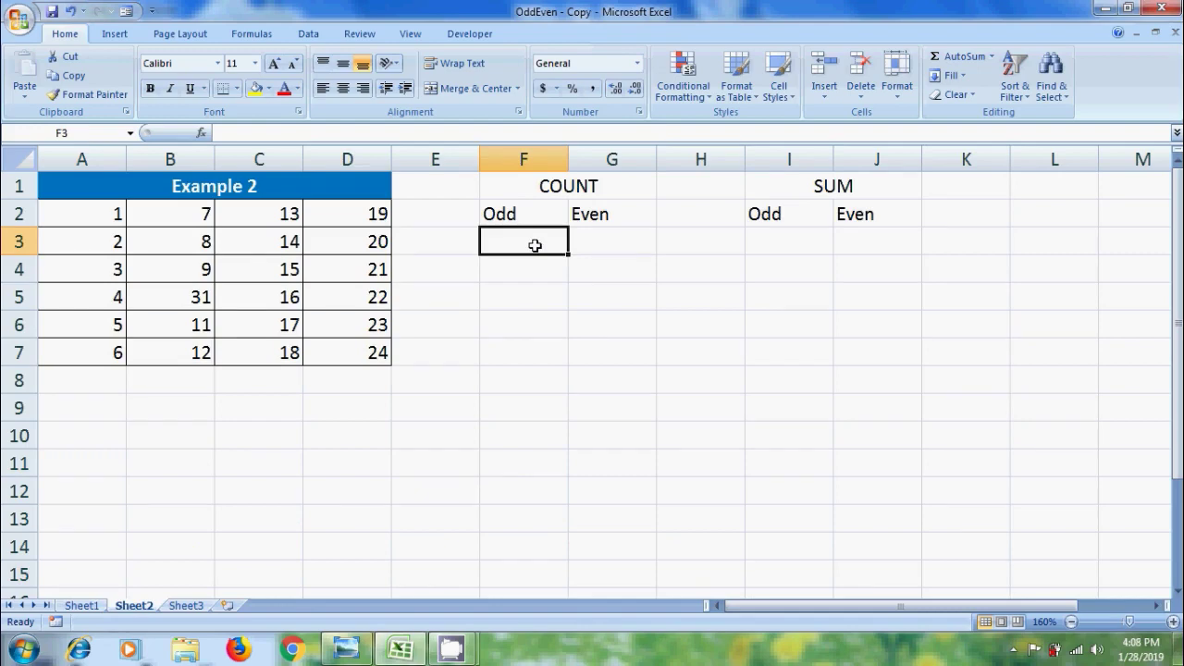
type("=s")
type("um")
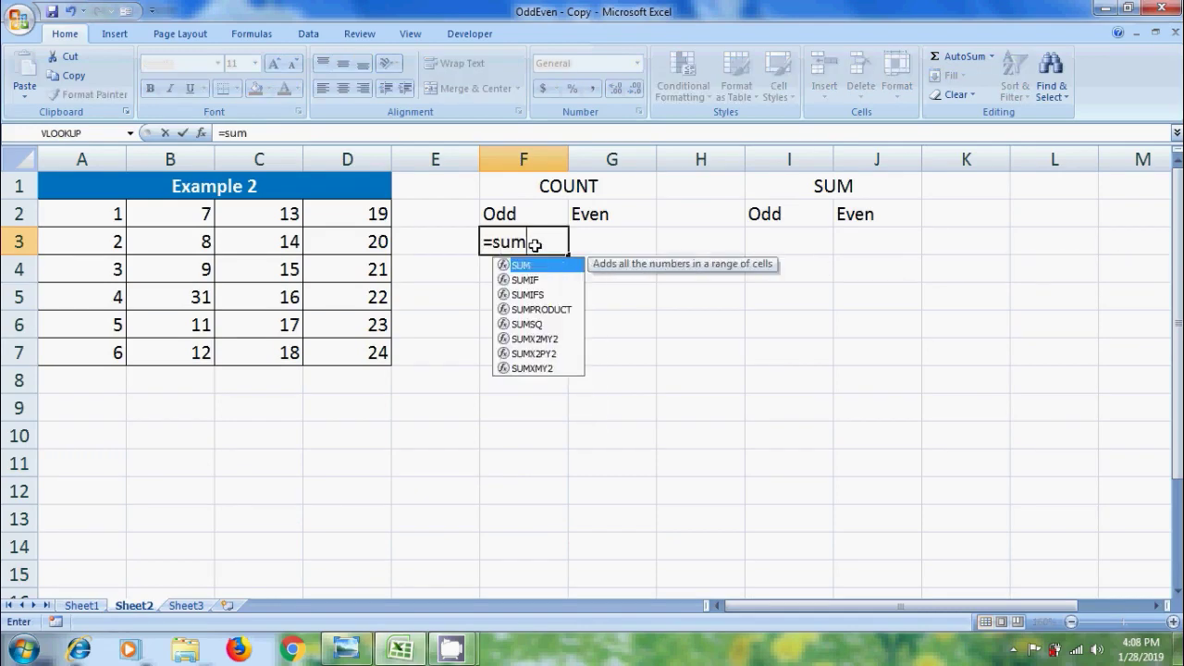
type("p")
double_click(565, 264)
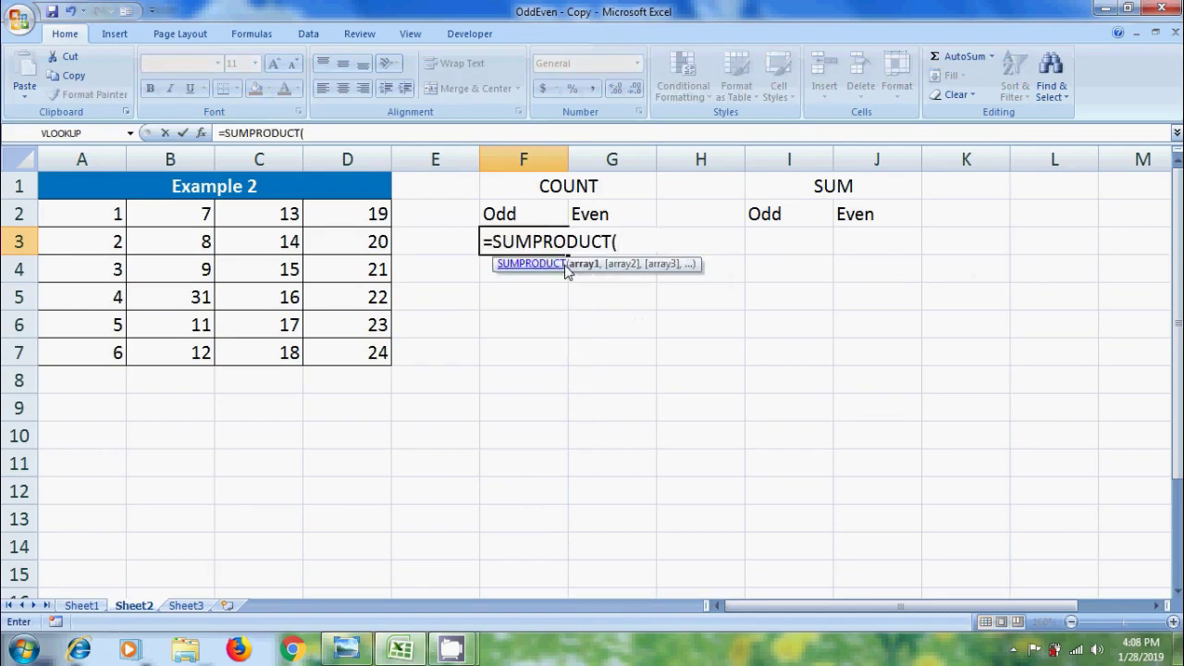
type("(mod")
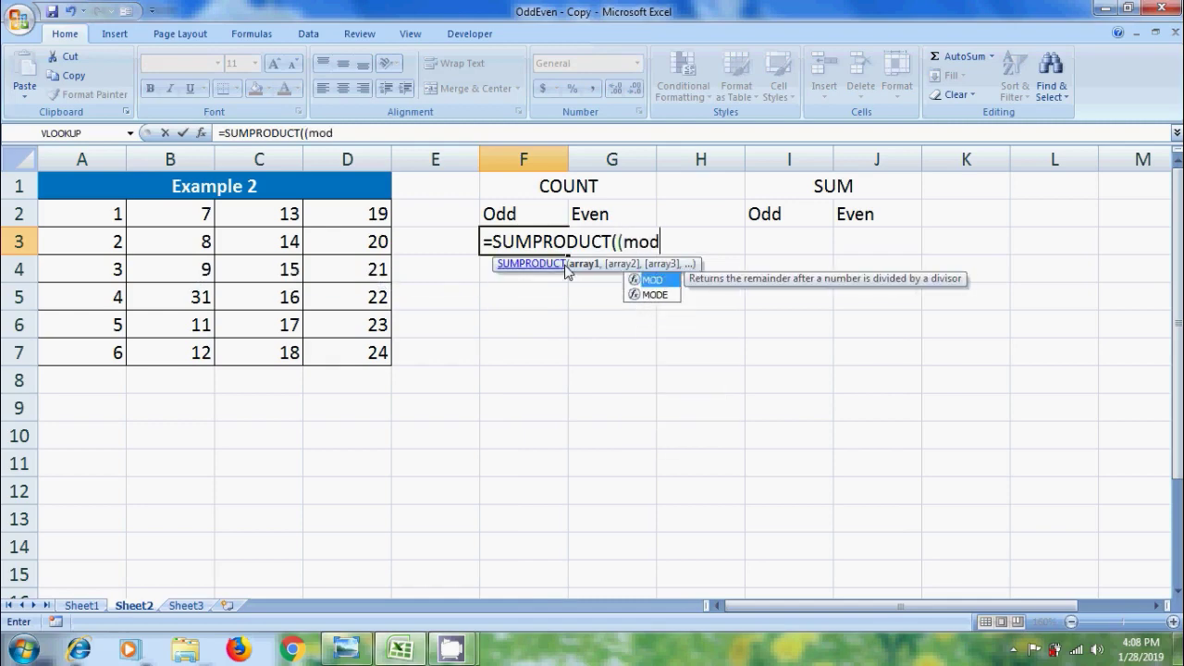
key("Tab")
left_click_drag(95, 212, 358, 350)
type(",")
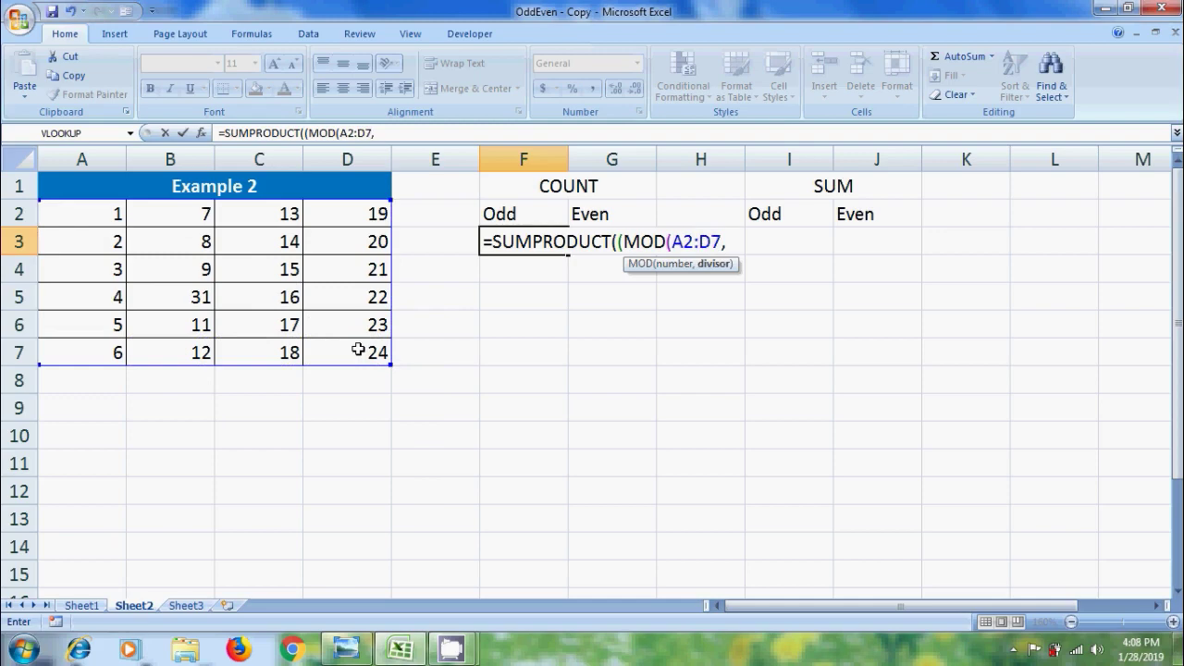
type("2)")
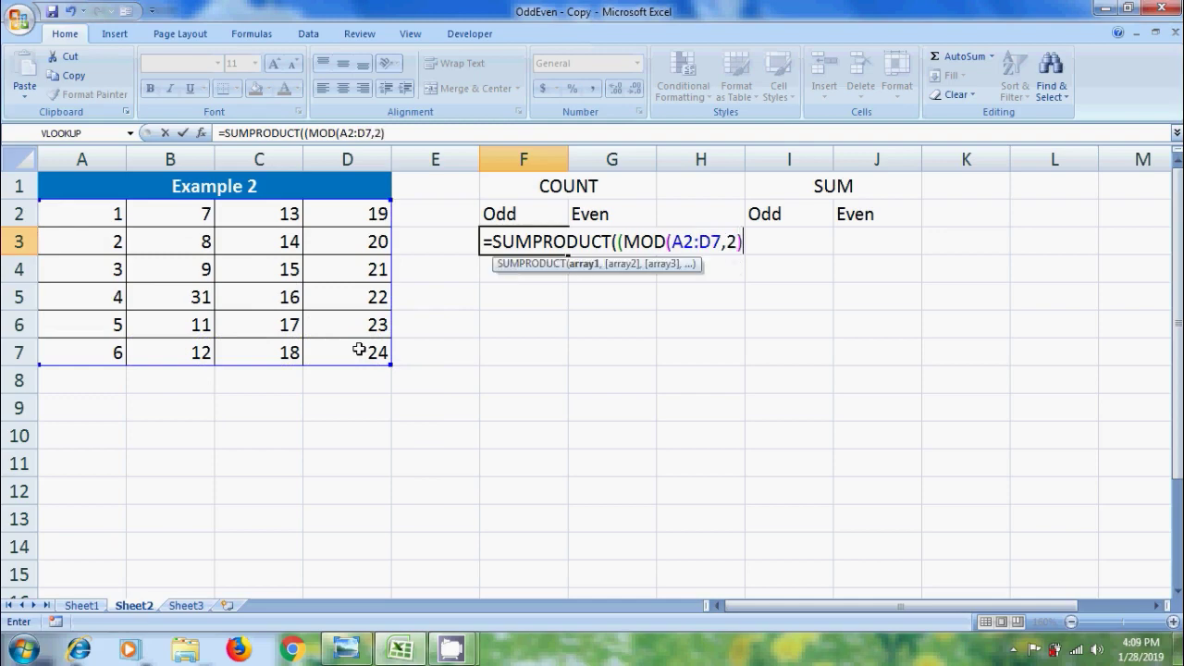
type("<>0)+0)")
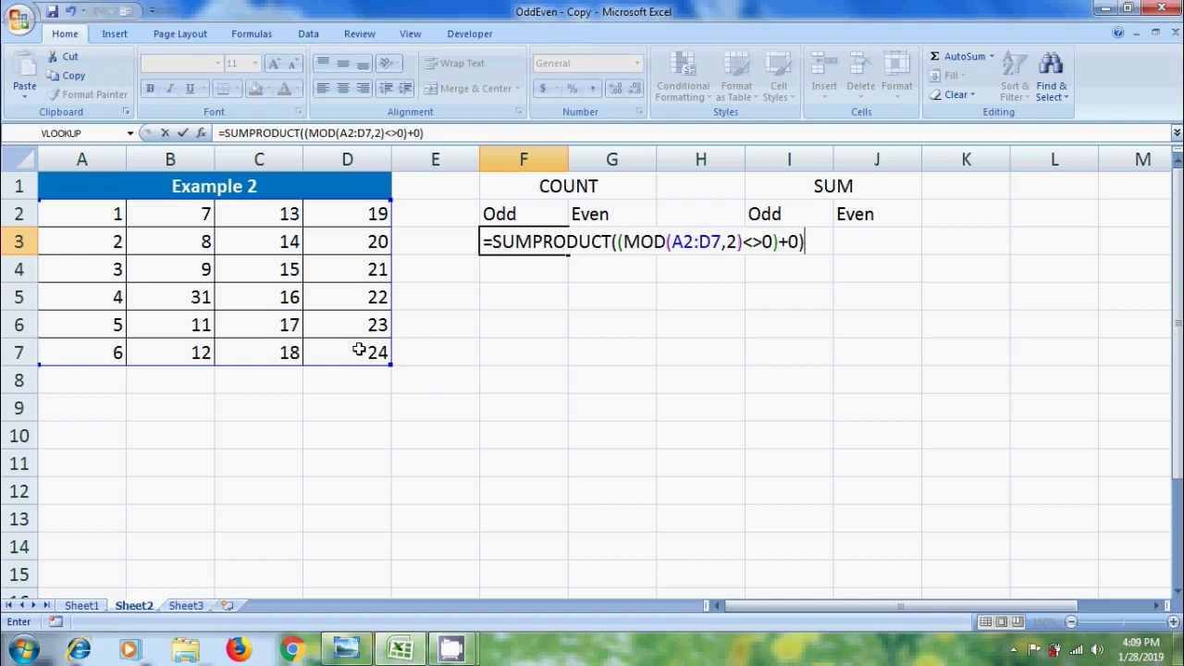
key("Return")
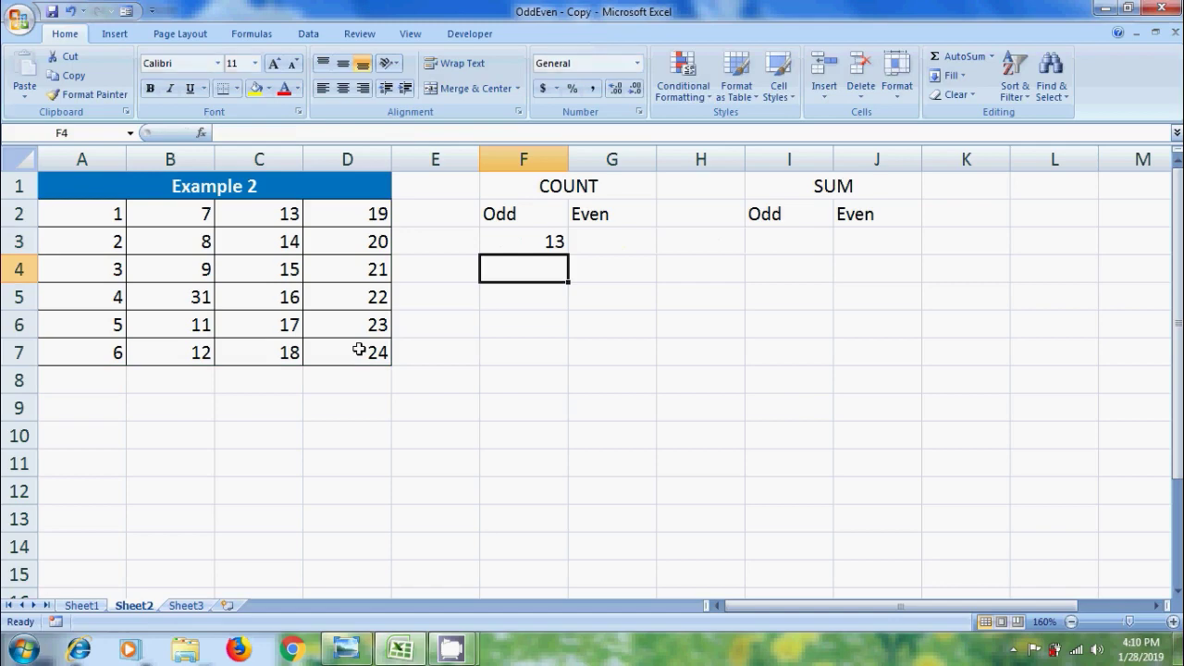
Enter =SUMPRODUCT((MOD(A2:D7,2)=0)+0) in G3, counting 11 even numbers.
left_click(634, 245)
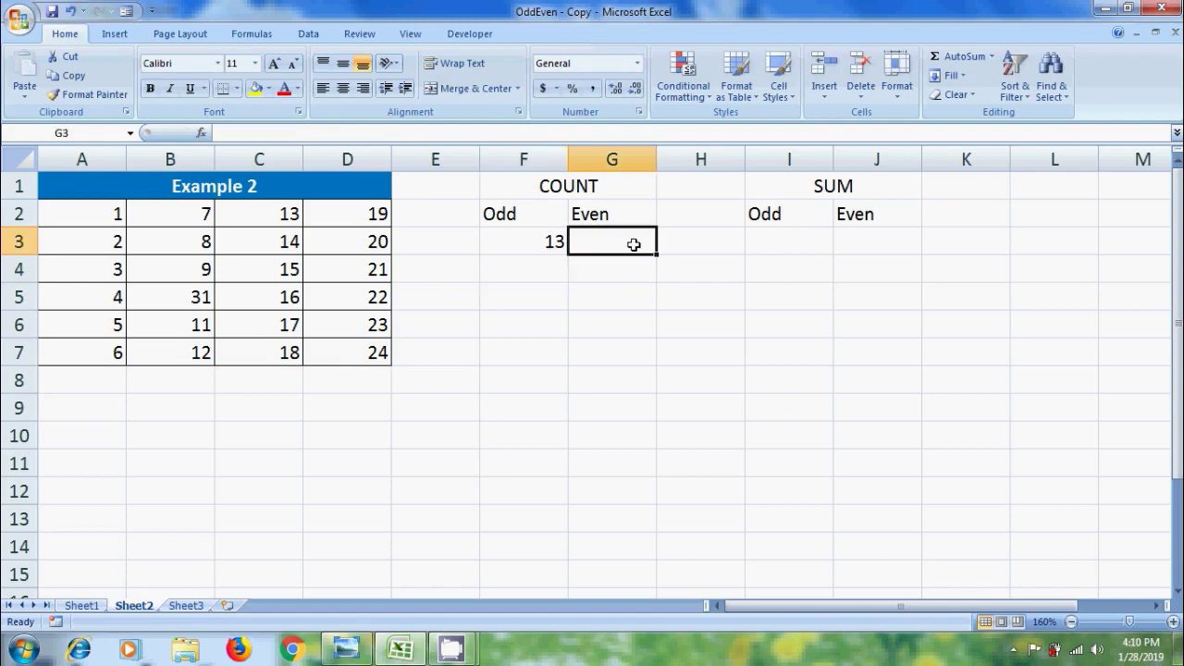
type("=sump")
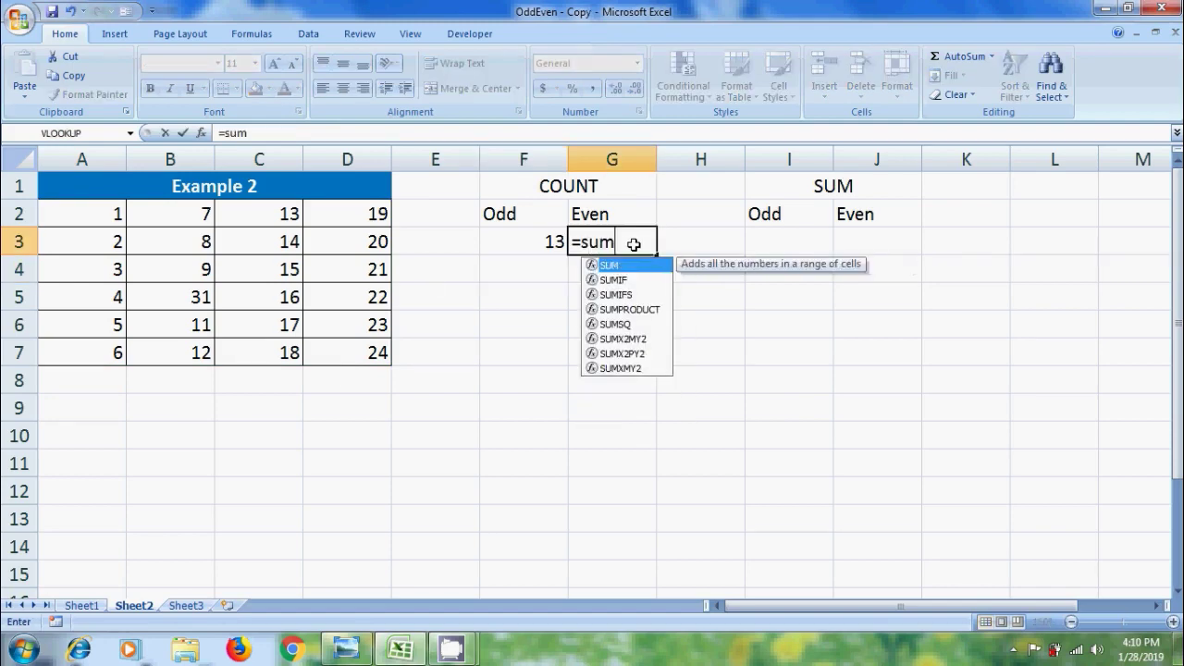
double_click(650, 269)
type("(")
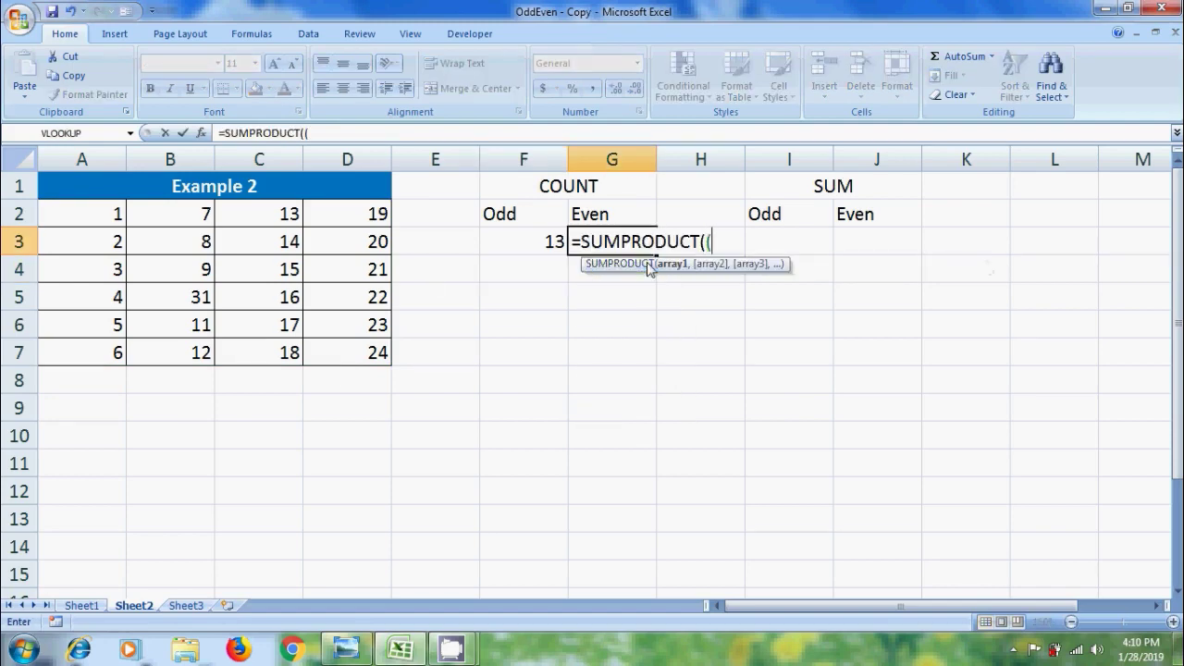
type("mod")
double_click(753, 280)
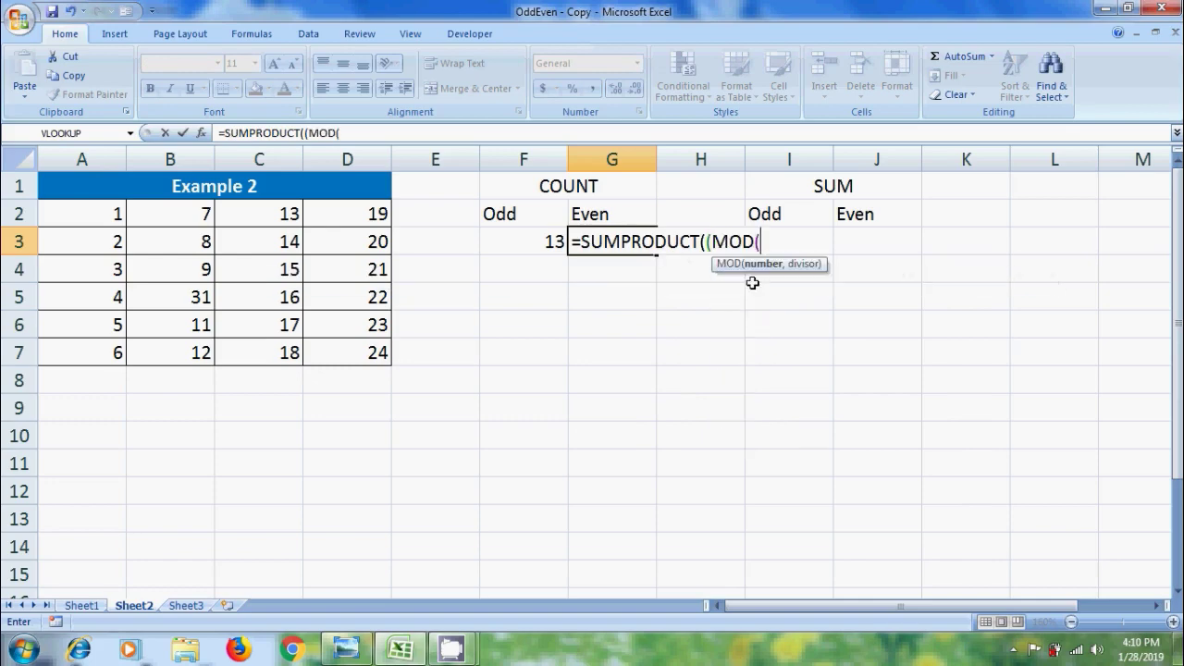
left_click_drag(105, 211, 368, 353)
type(",2)")
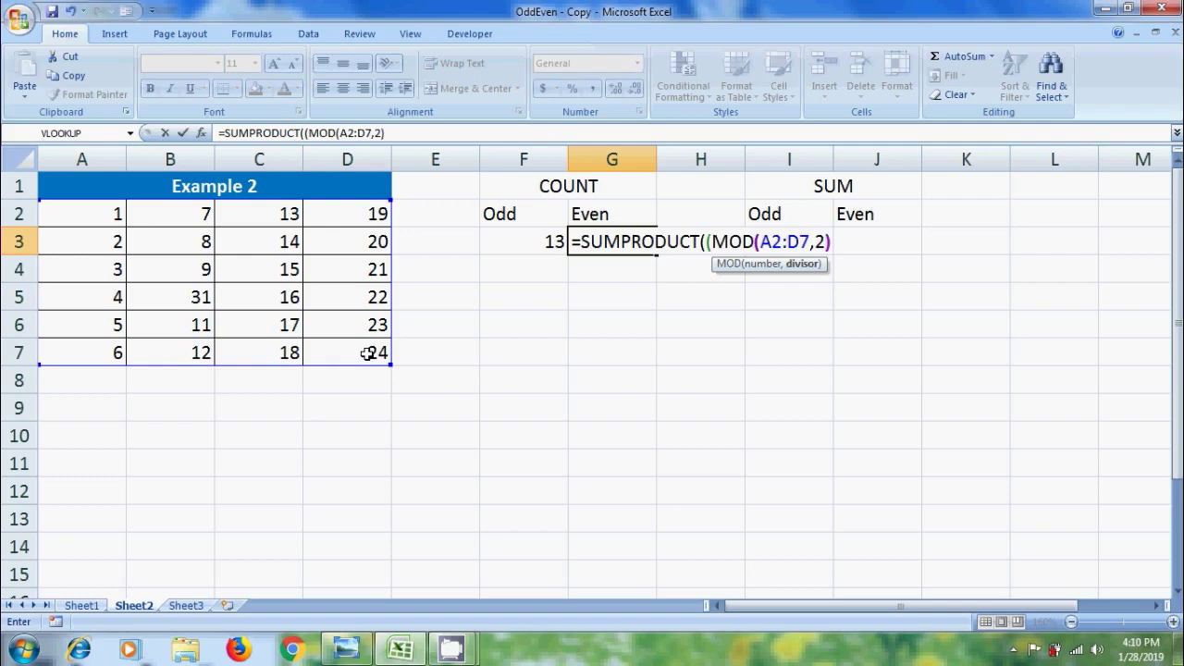
type("=0)")
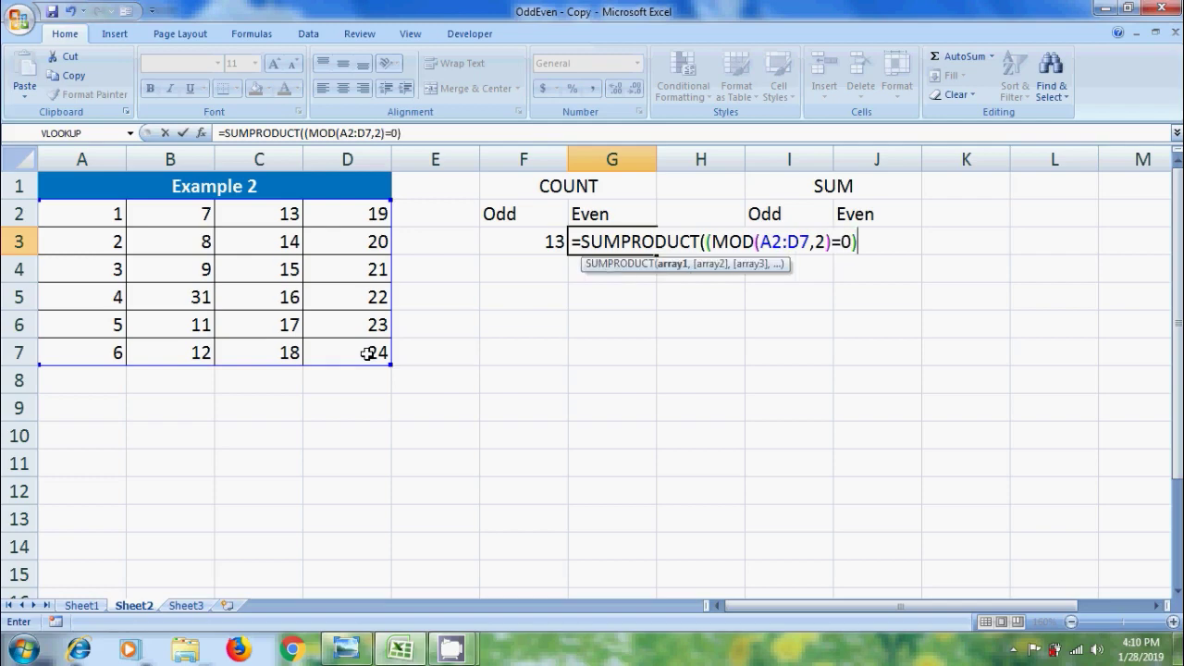
type("+0)")
key("Return")
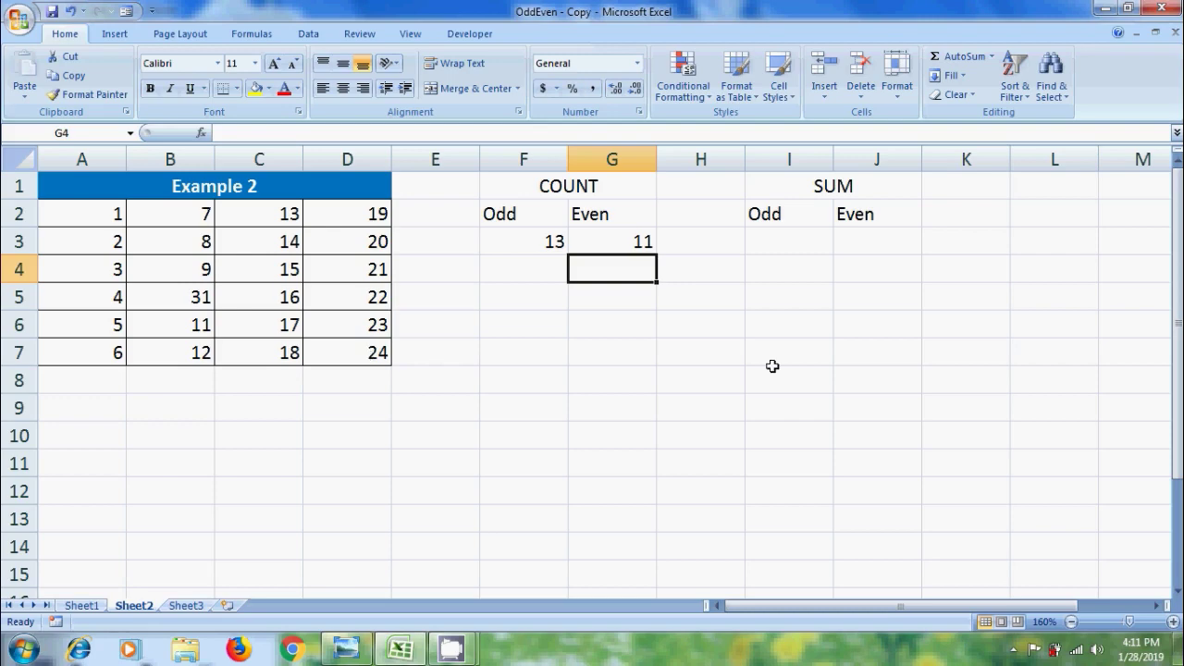
Enter =SUMPRODUCT(--(MOD(A2:D7,2)=1),A2:D7) in I3, summing the odd numbers to 175.
left_click(776, 239)
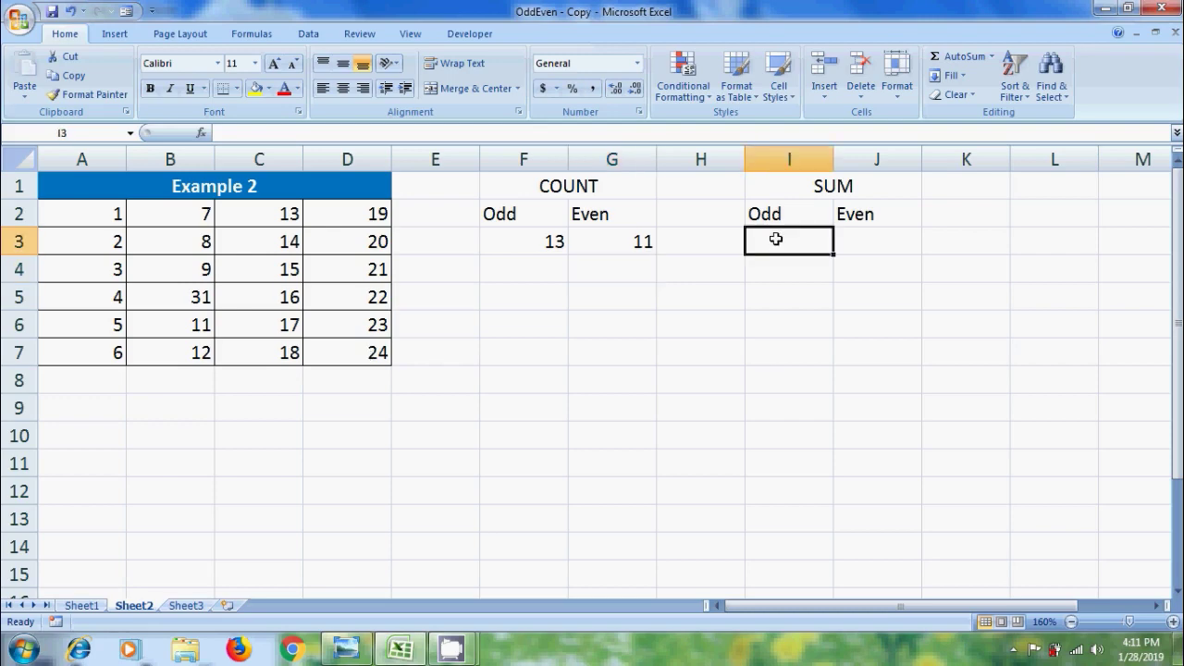
type("=sumpr")
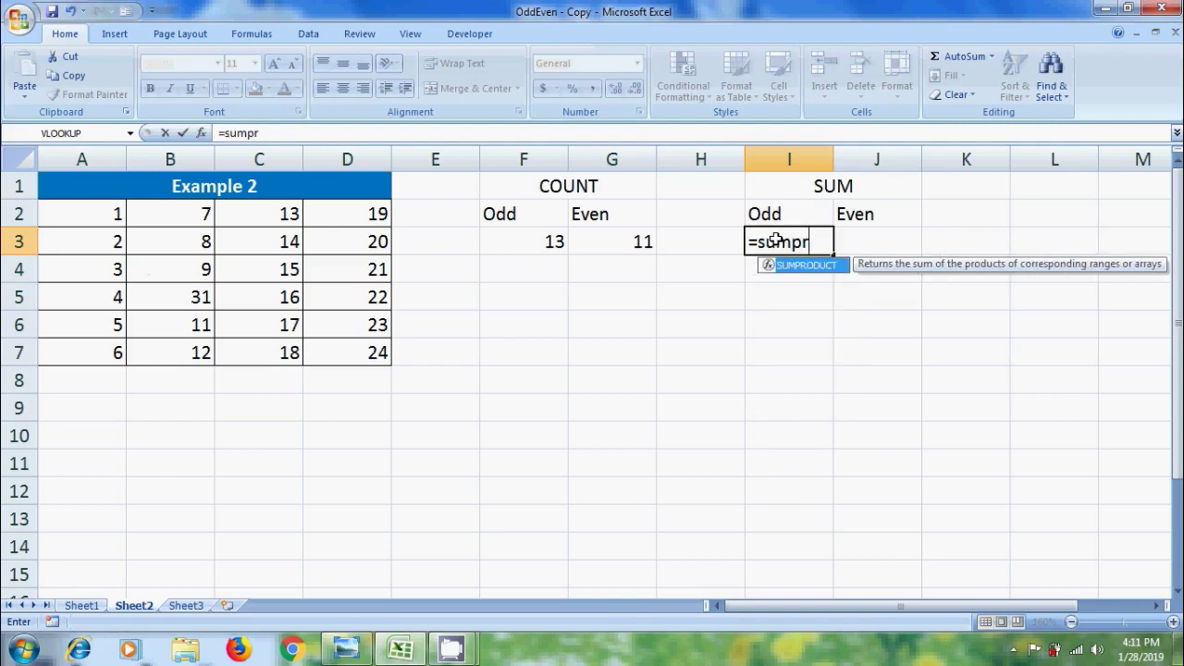
type("o")
double_click(812, 266)
type("-")
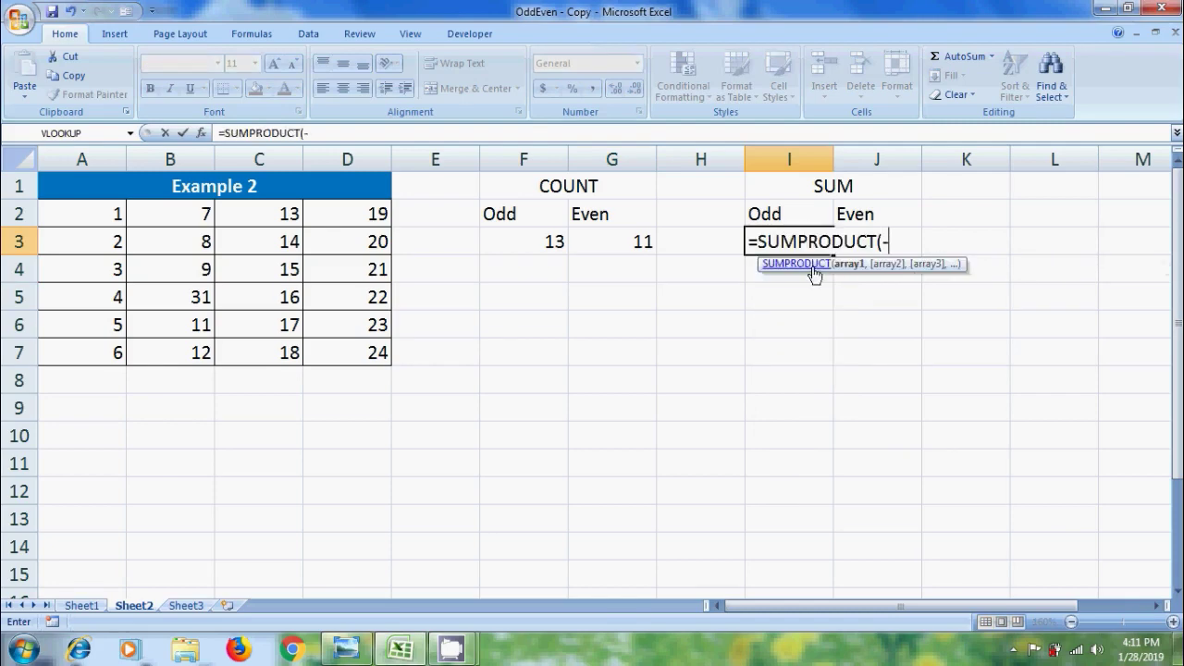
type("-(mod")
key("Tab")
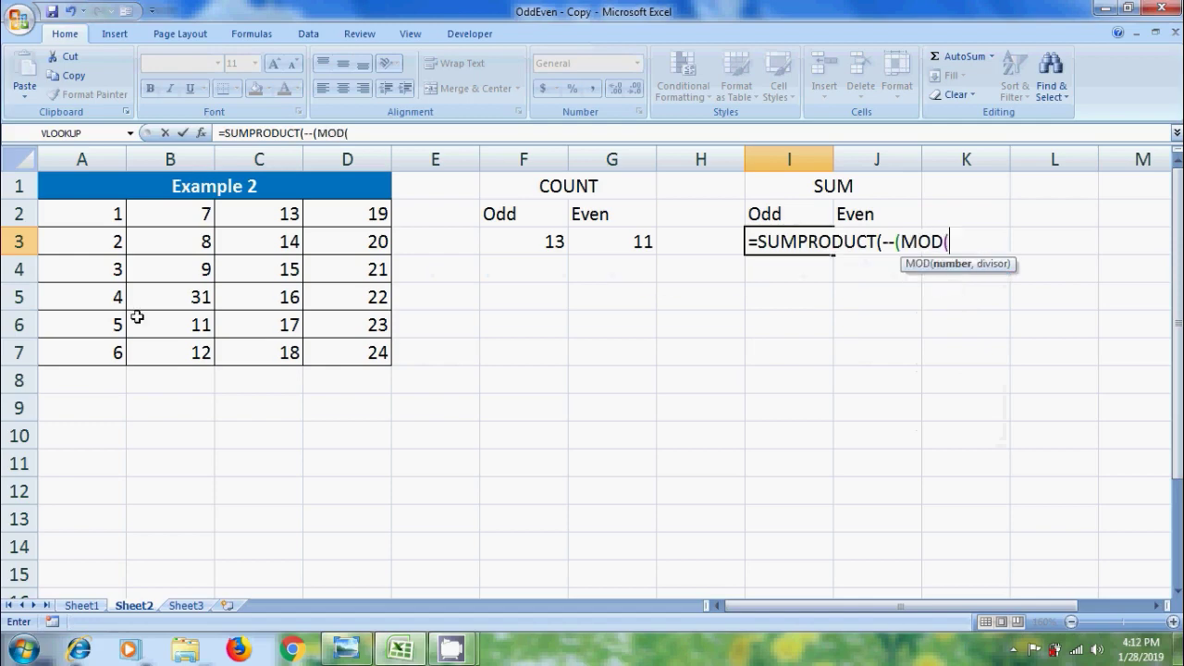
left_click_drag(61, 213, 324, 340)
type(",")
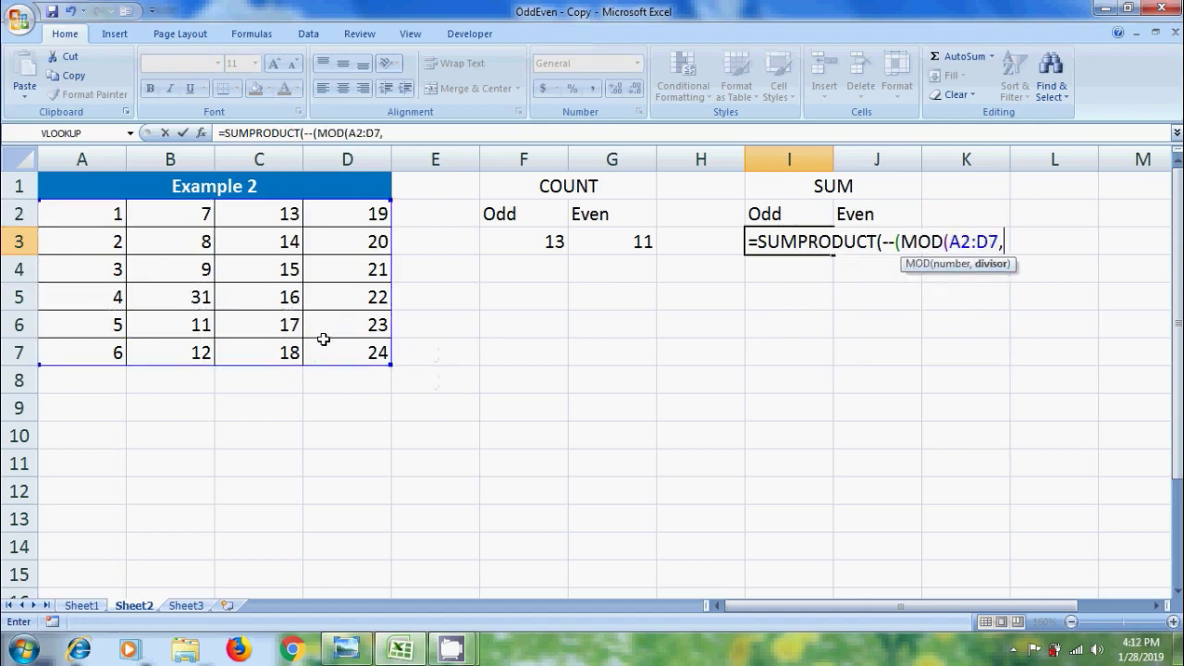
type("2)=")
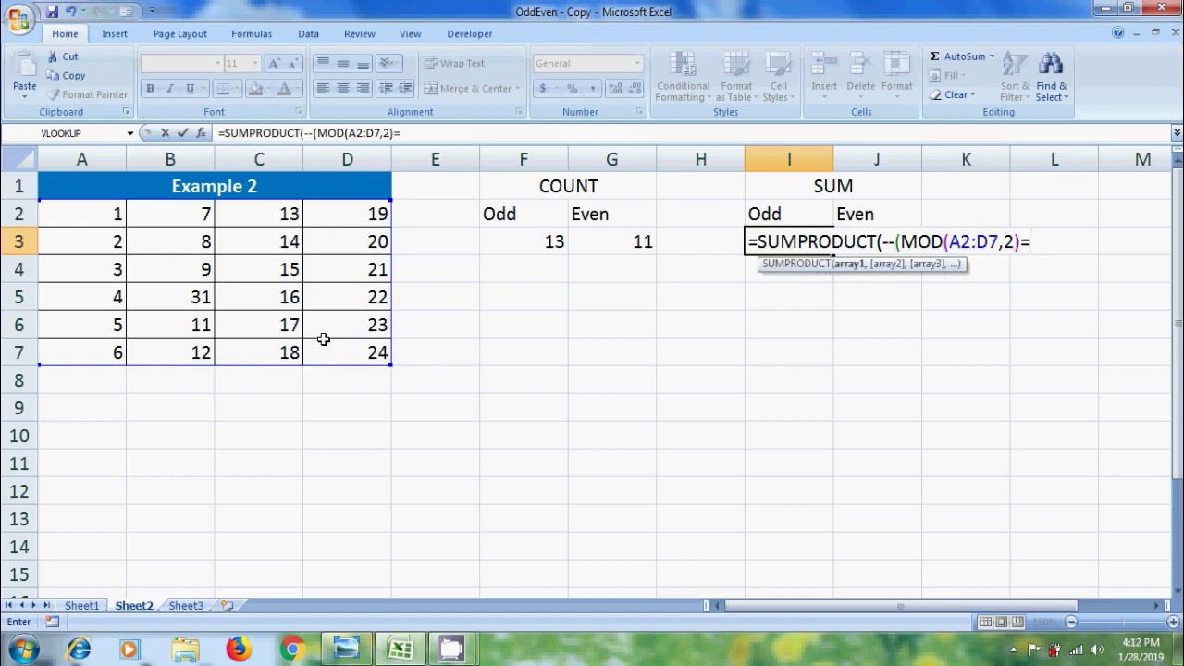
type("1),")
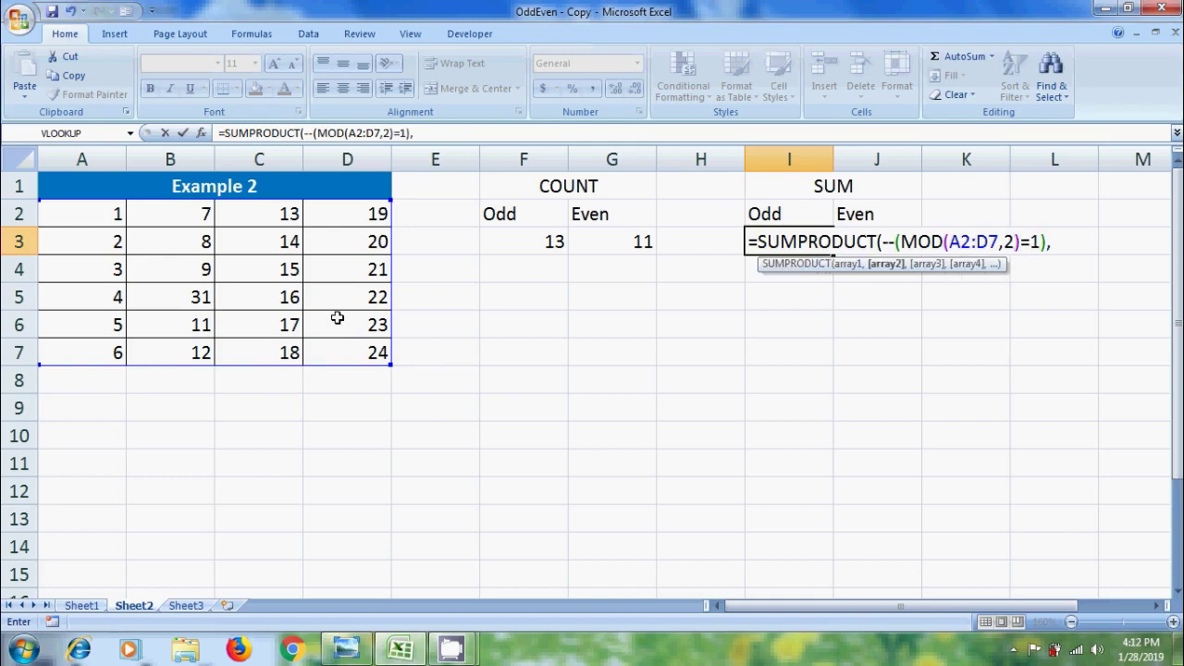
left_click_drag(83, 207, 340, 354)
type(")")
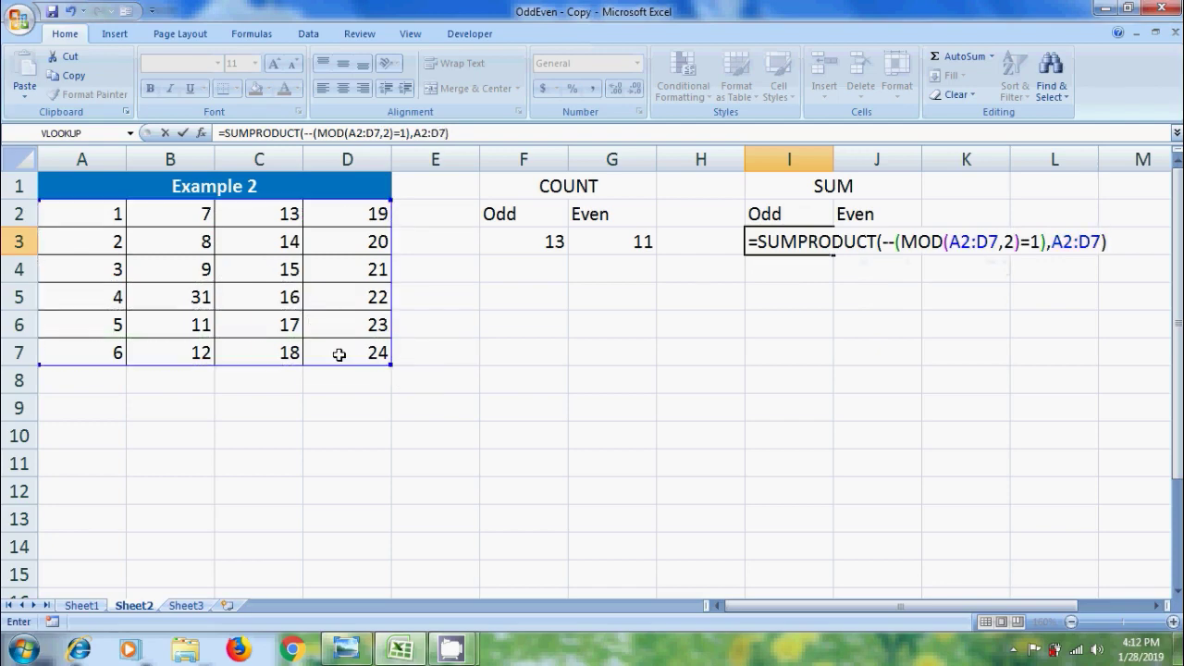
key("Return")
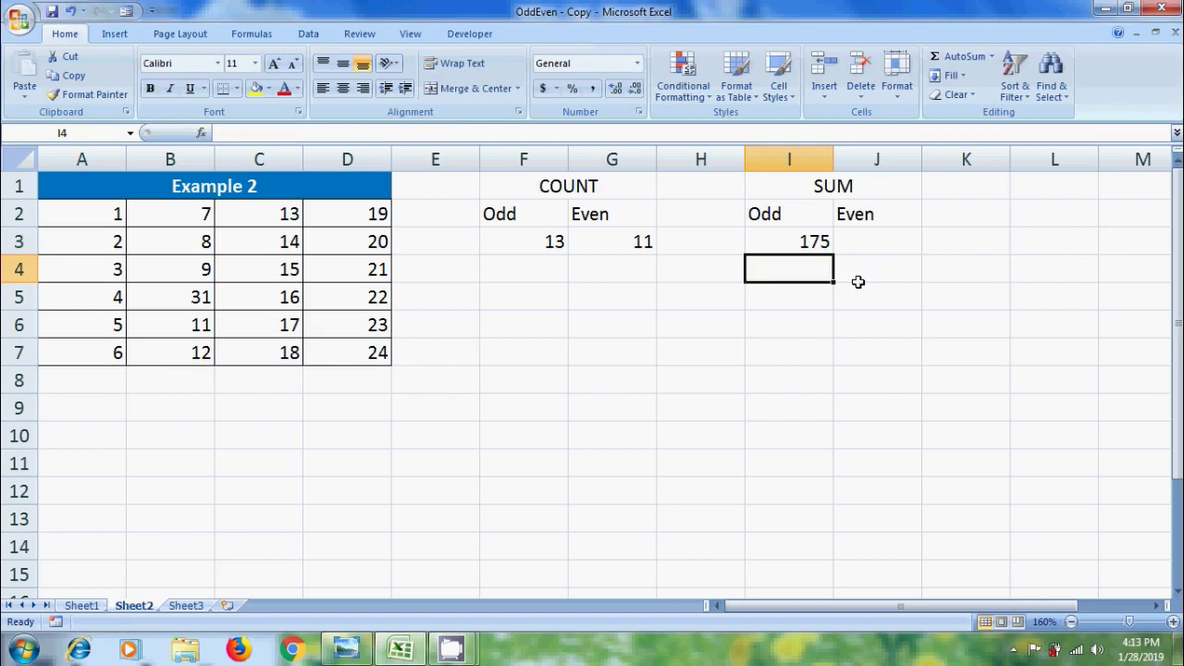
Enter =SUMPRODUCT(--(MOD(A2:D7,2)=0),A2:D7) in J3 to total the even numbers to 146.
left_click(882, 241)
type("=sump")
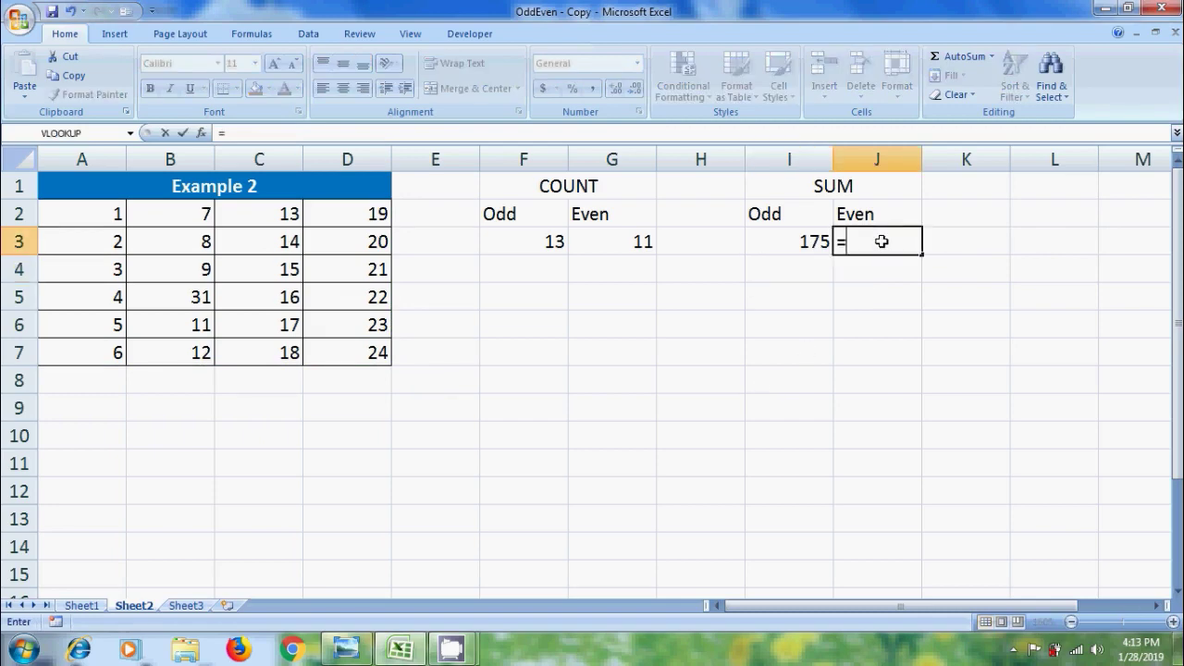
double_click(899, 268)
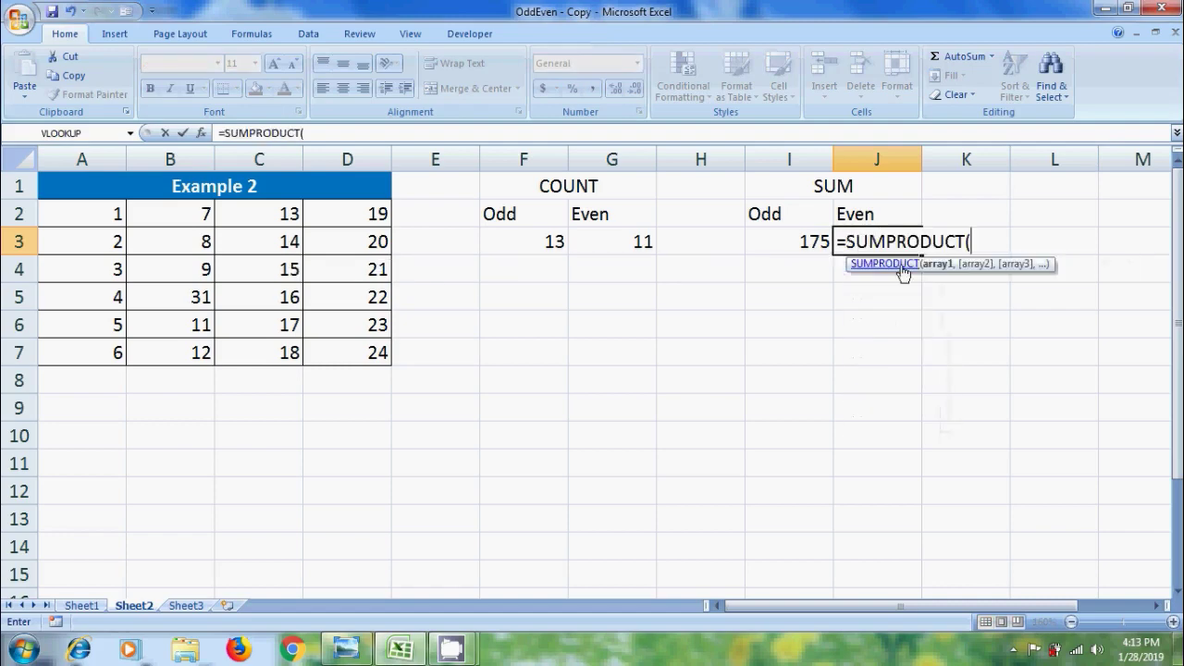
type("--(mod")
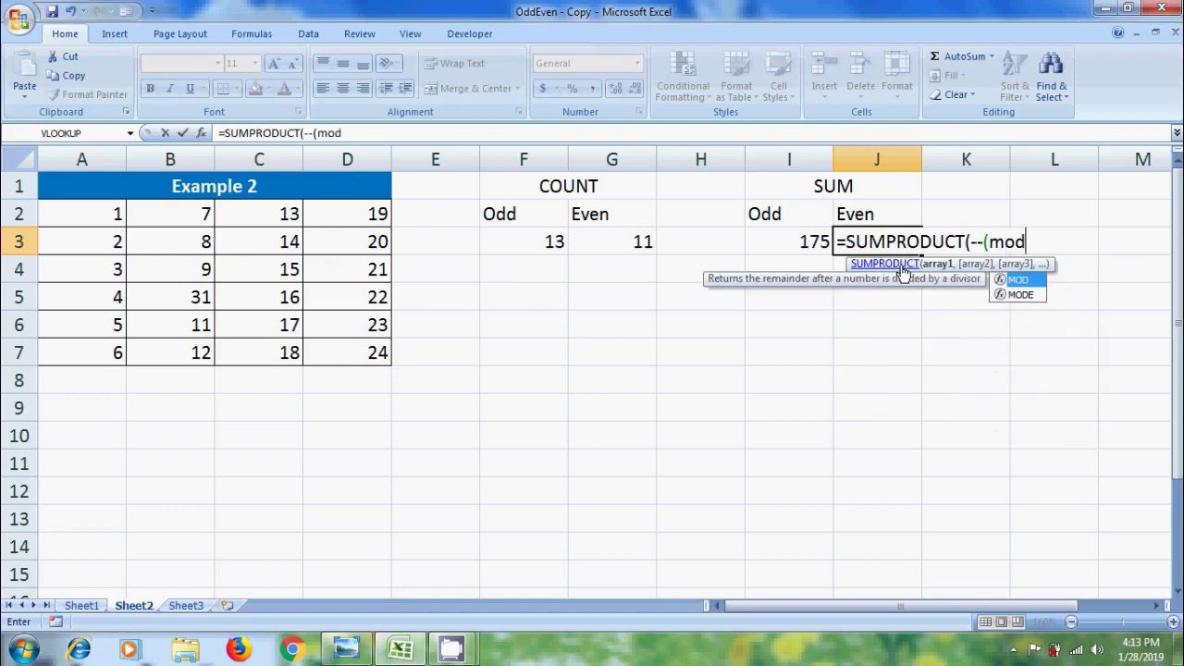
key("Tab")
left_click_drag(99, 222, 342, 355)
type(",2")
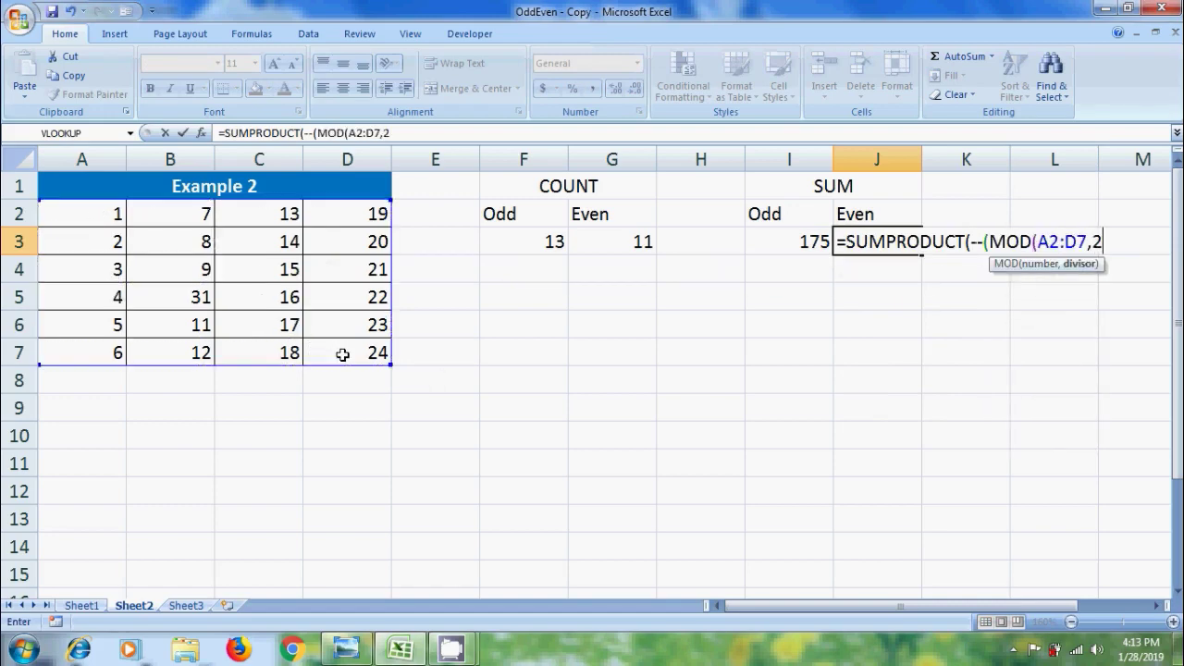
type(")")
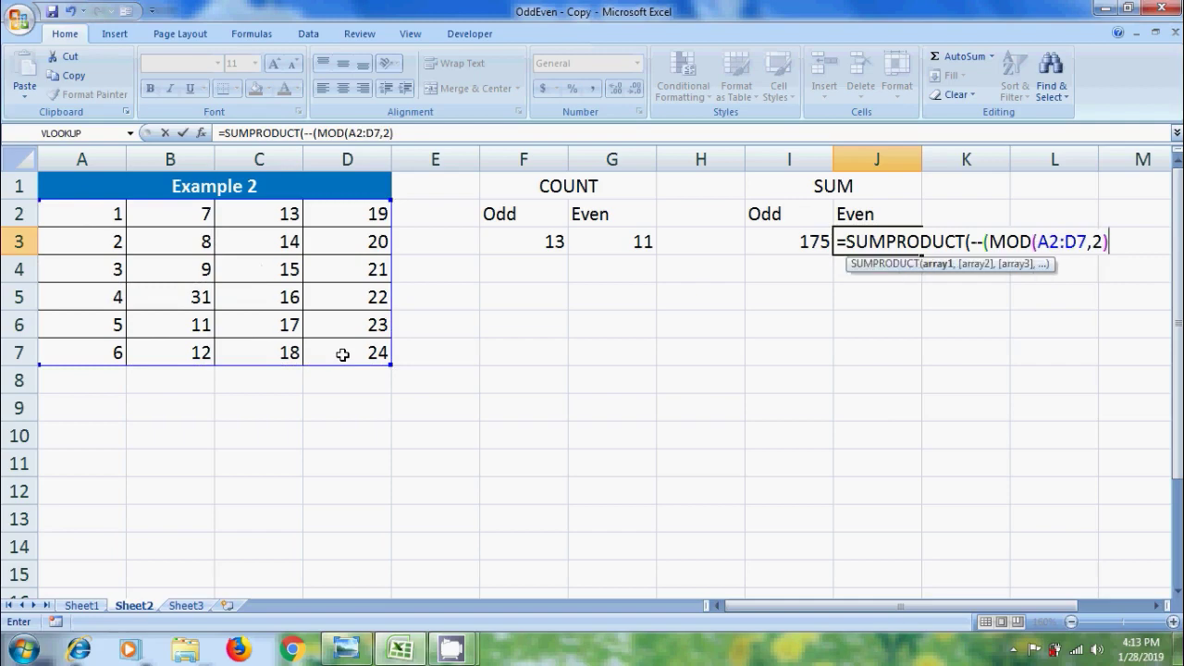
type("=0),")
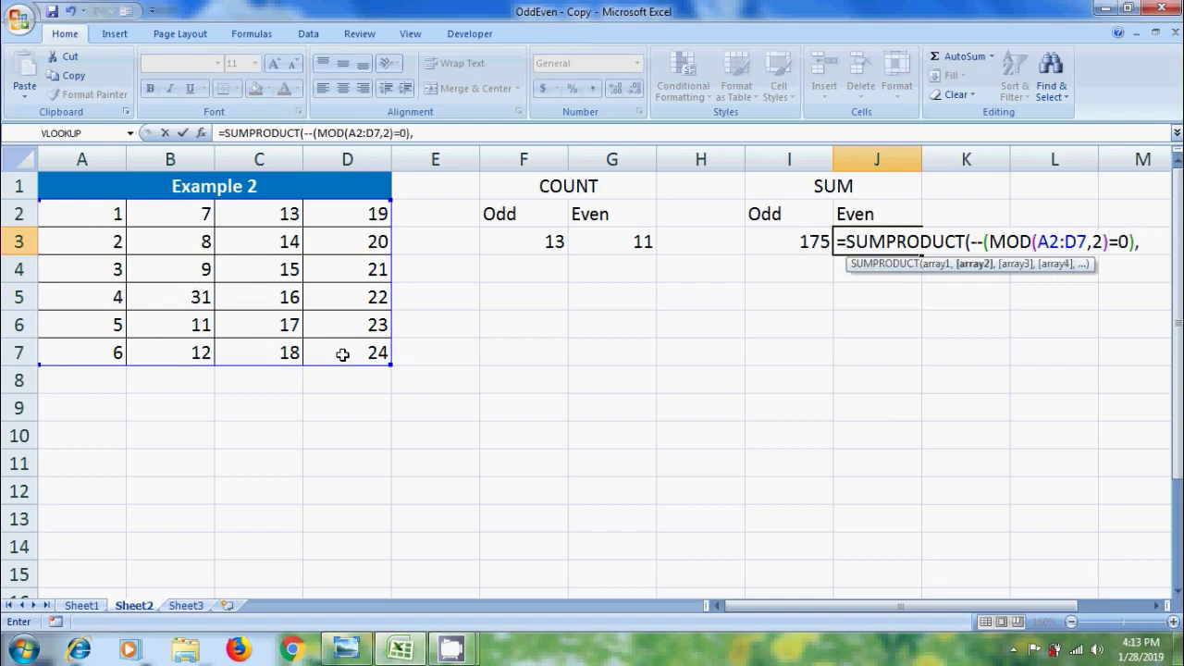
left_click_drag(92, 219, 351, 346)
type(")")
key("Return")
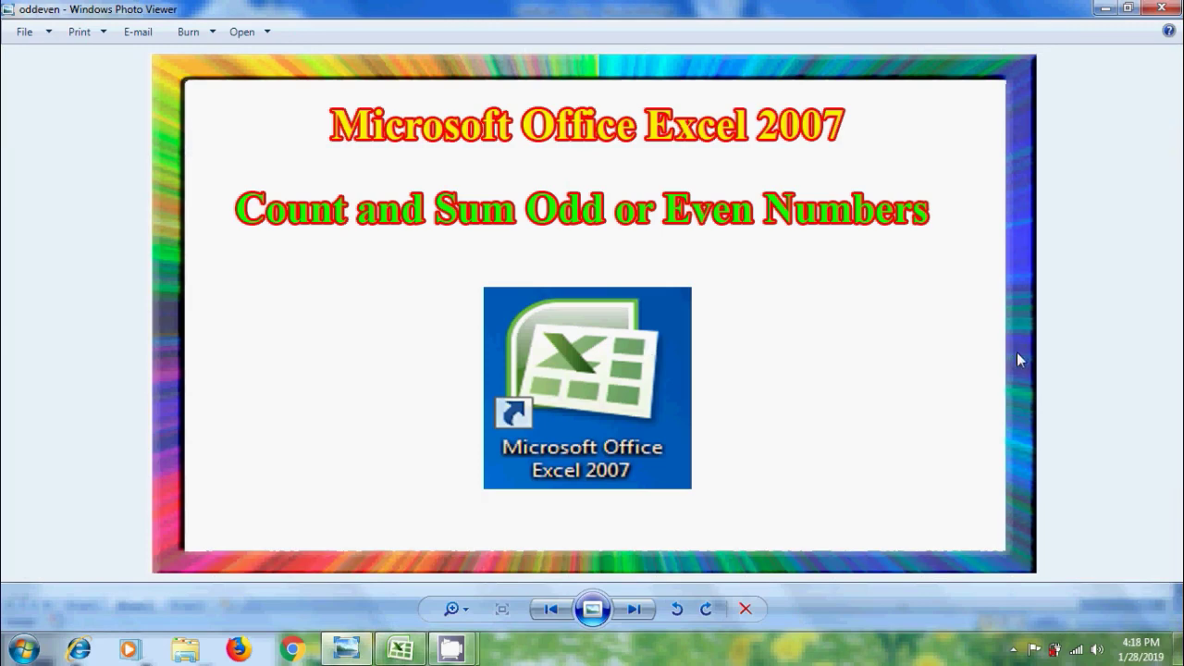
Minimize the Photo Viewer title image and the Excel workbook windows.
left_click(1106, 9)
left_click(1108, 8)
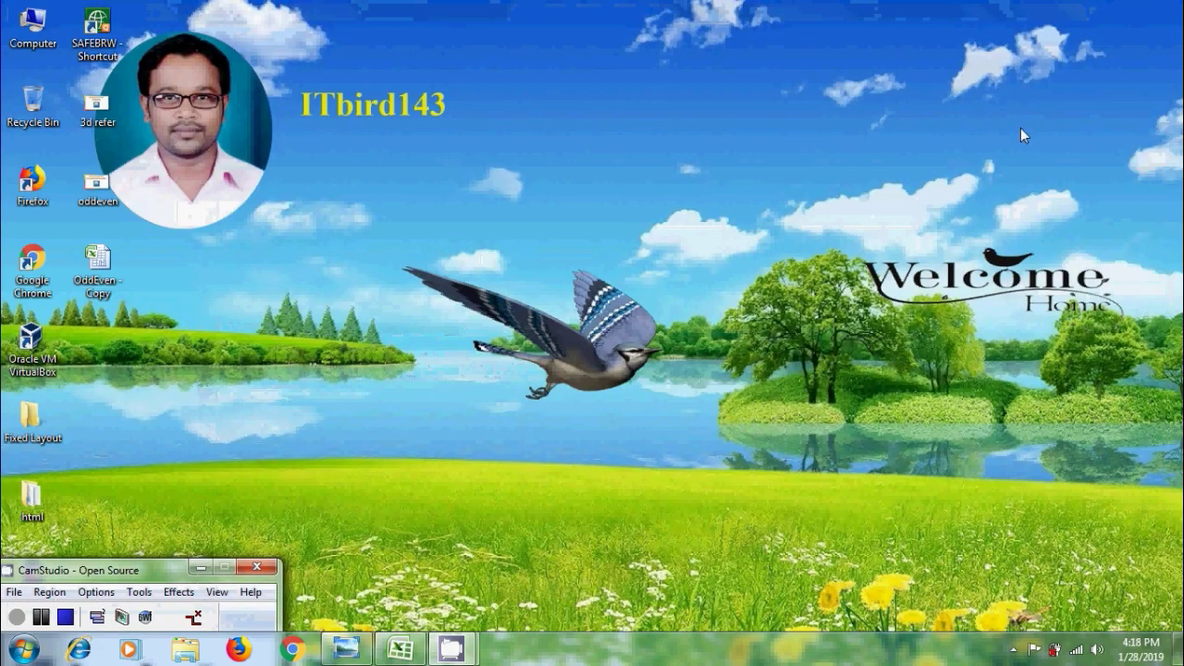